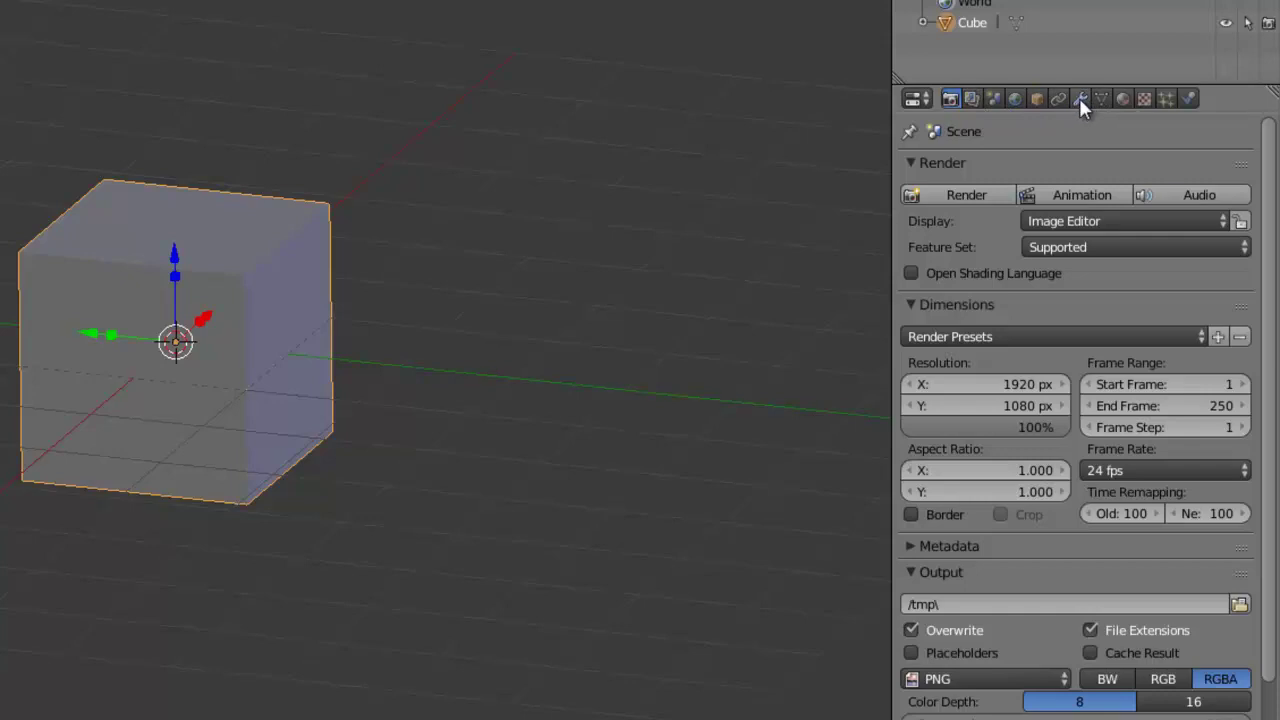
Add a Bevel modifier to the cube from the Modifiers panel, then delete it.
{"action": "left_click", "coordinate": [1080, 99]}
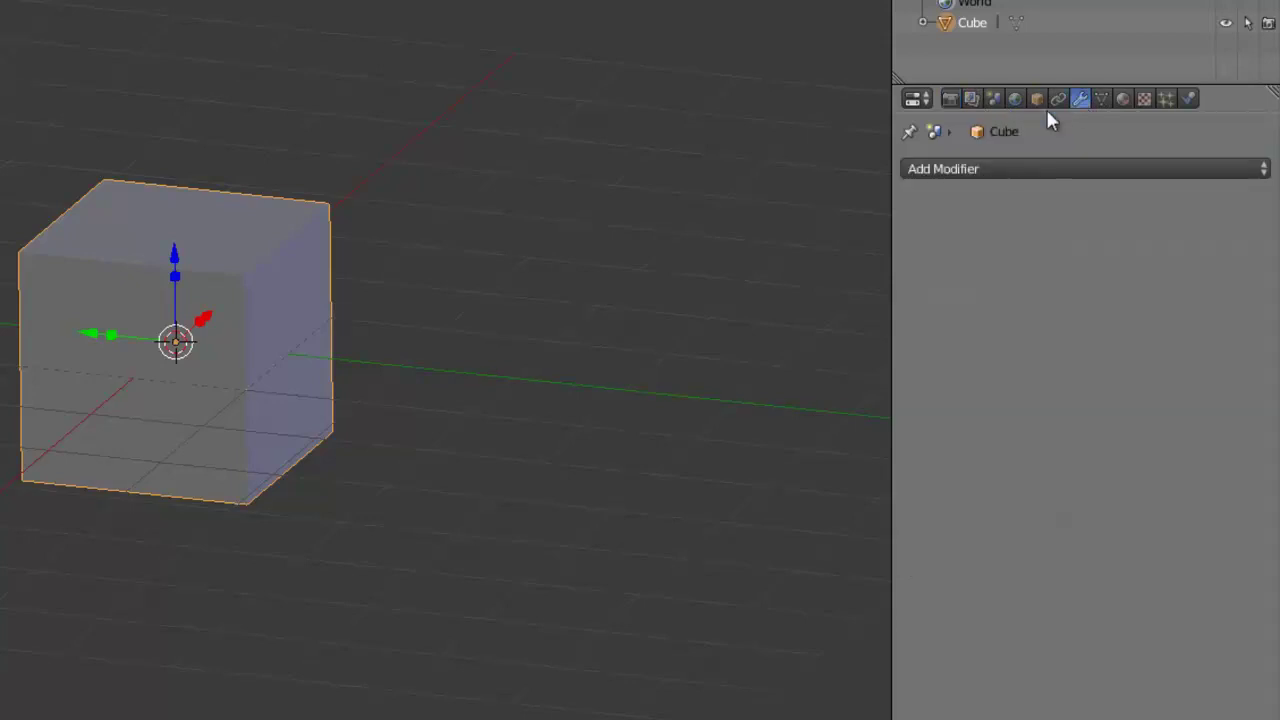
{"action": "left_click", "coordinate": [958, 170]}
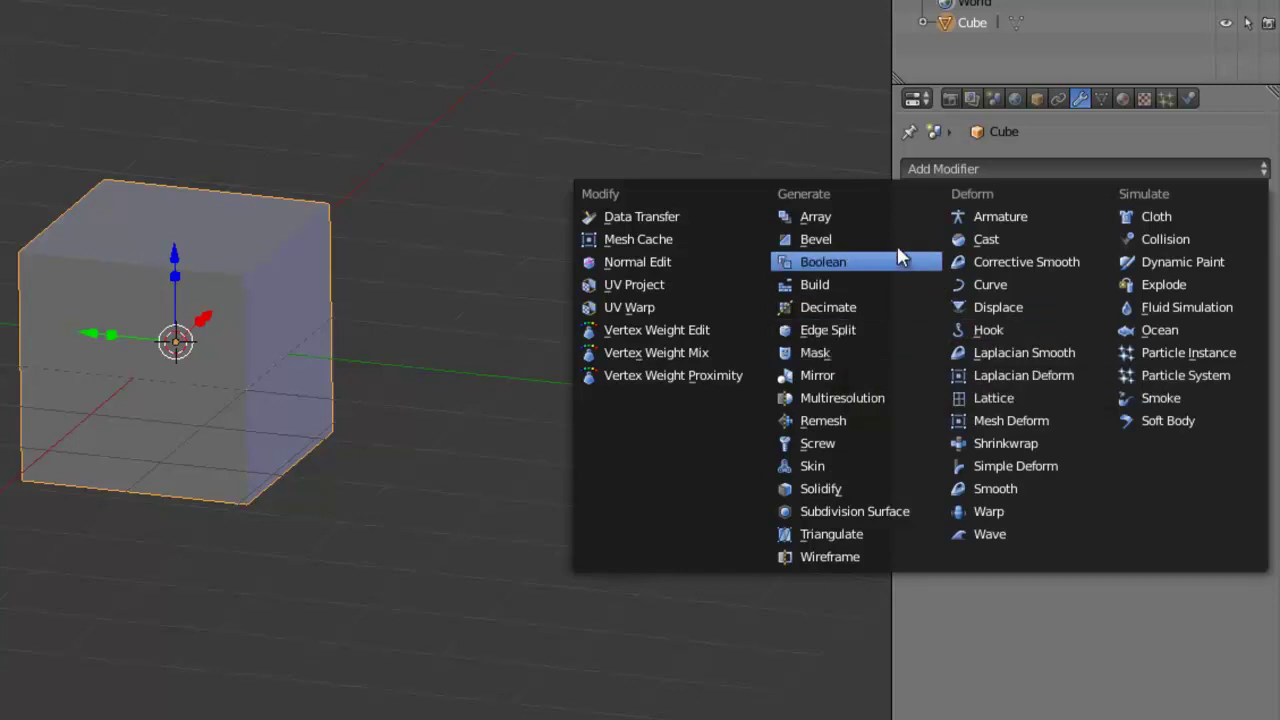
{"action": "left_click", "coordinate": [821, 238]}
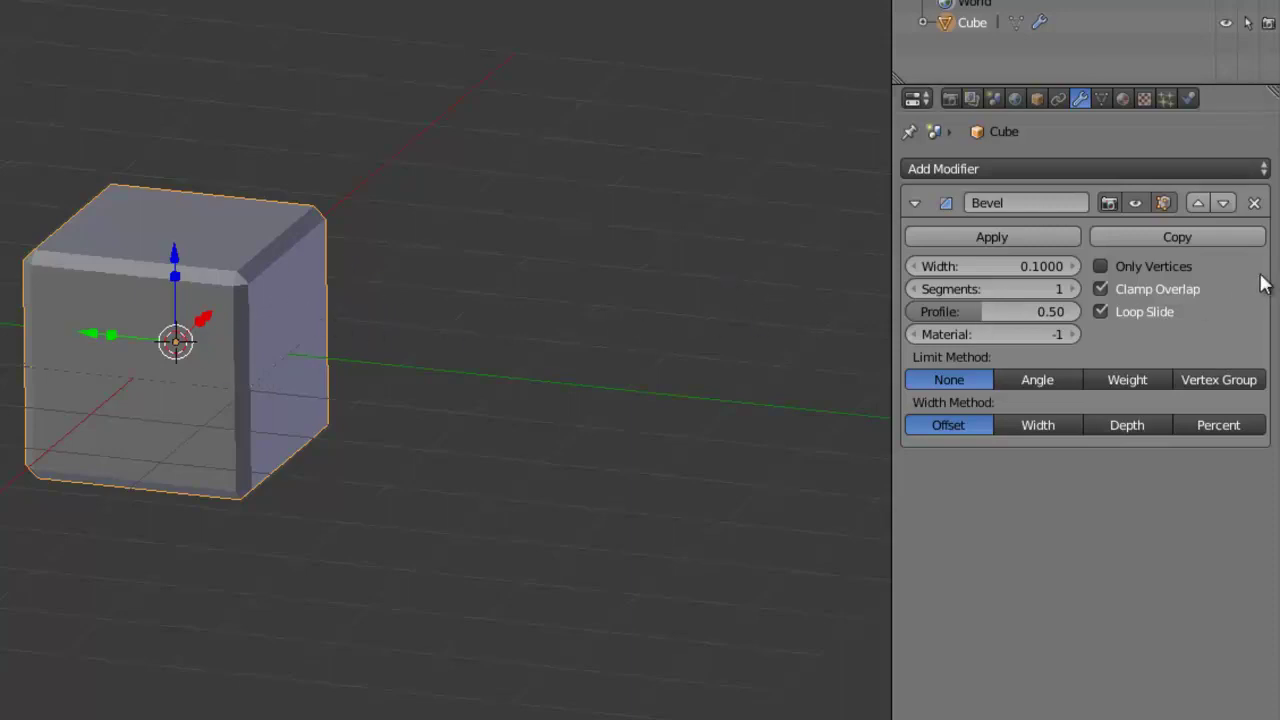
{"action": "left_click", "coordinate": [1254, 204]}
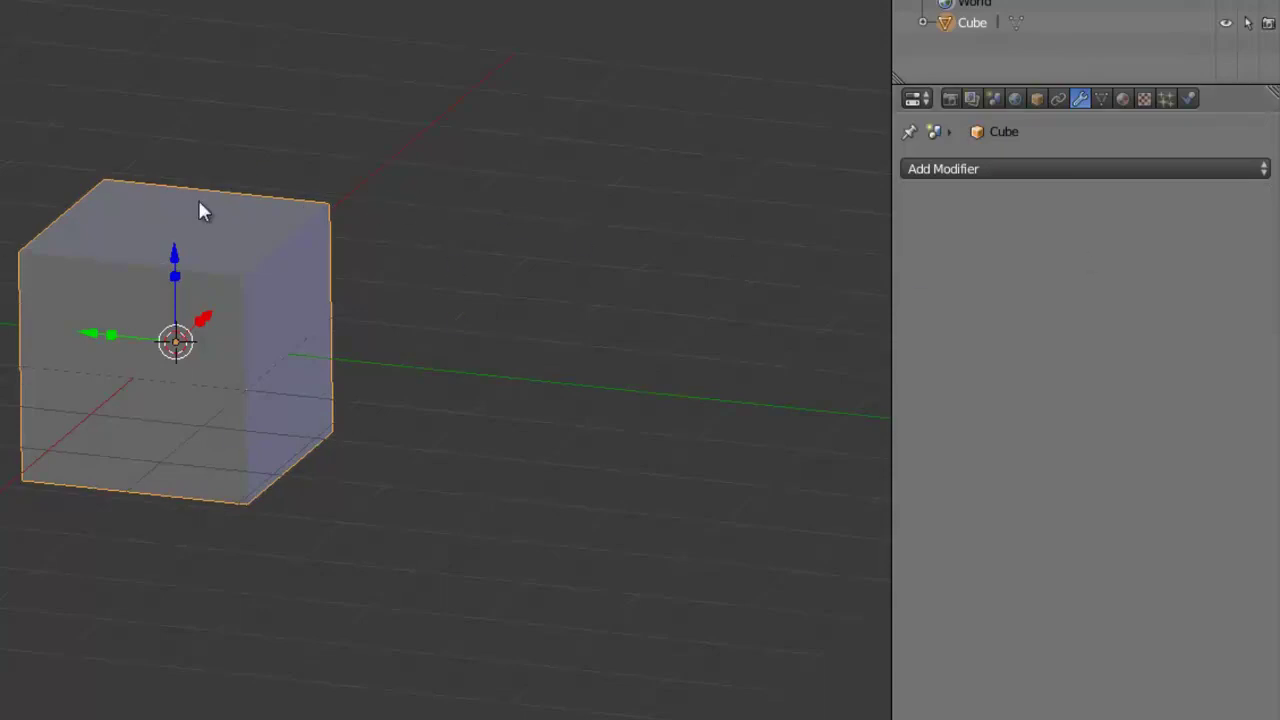
{"action": "key", "text": "ctrl+z"}
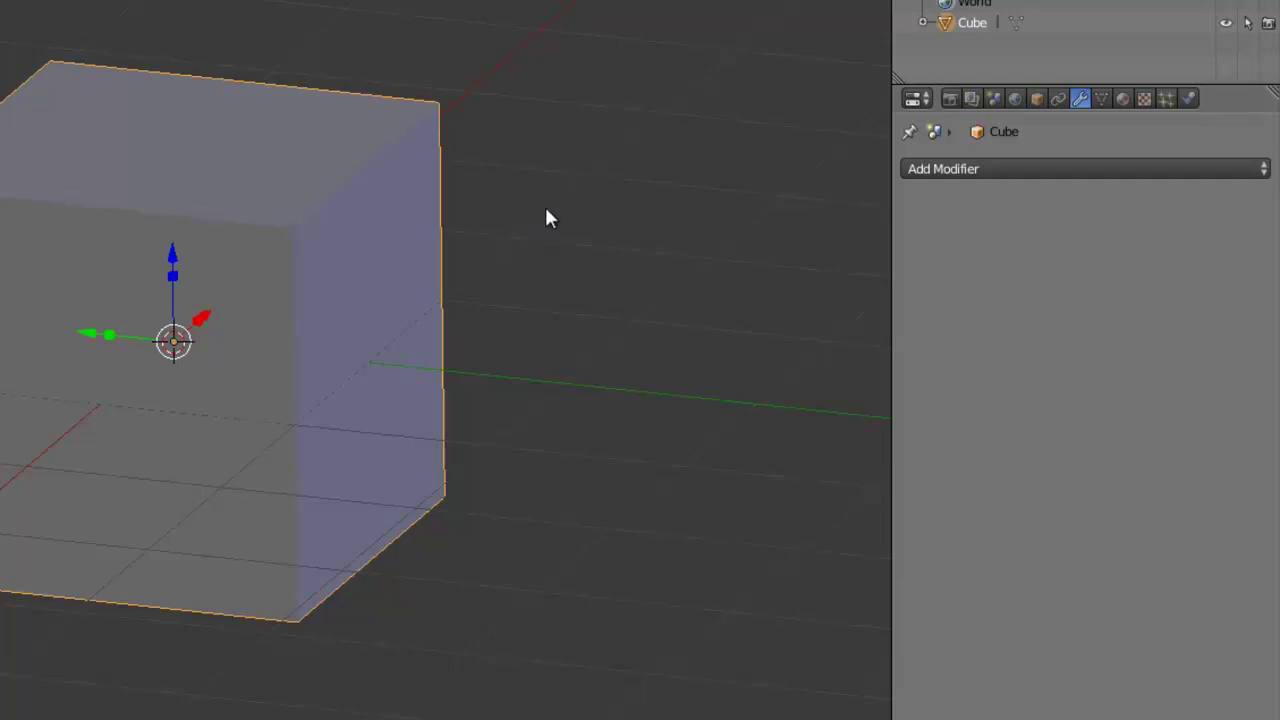
Undo to restore the Bevel modifier, then hide and re-show its viewport display.
{"action": "key", "text": "ctrl+z"}
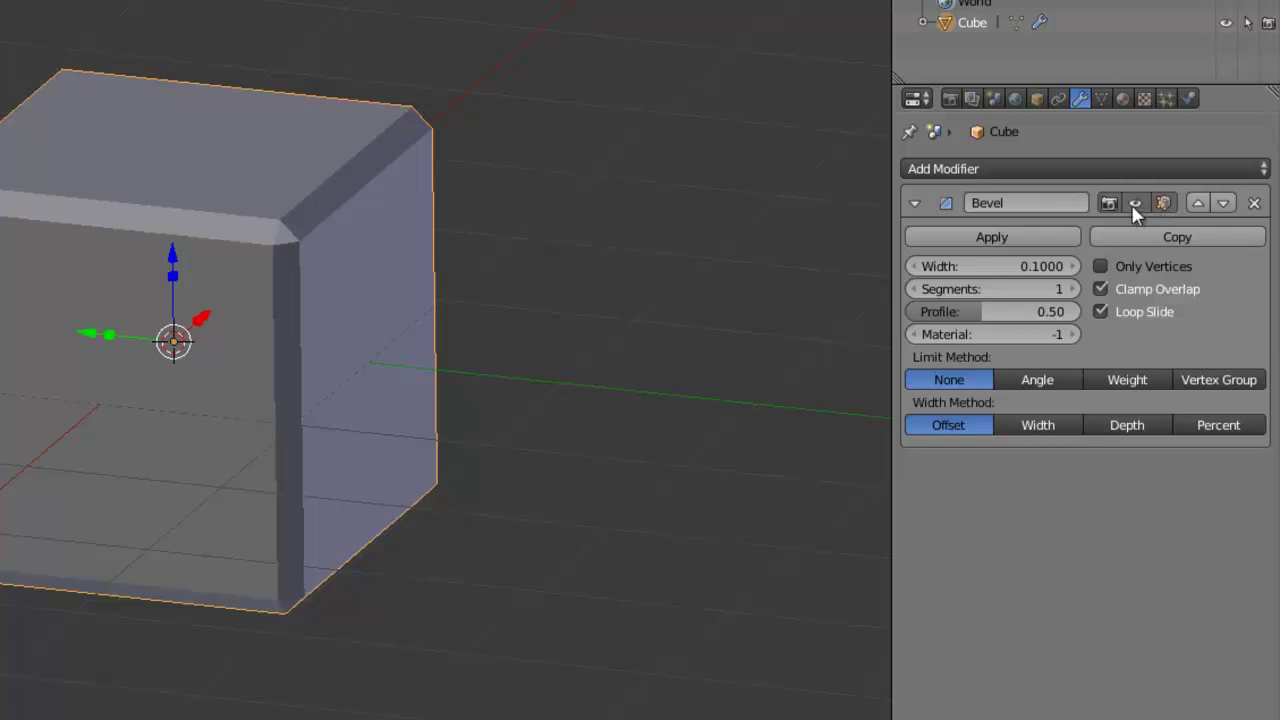
{"action": "left_click", "coordinate": [1135, 204]}
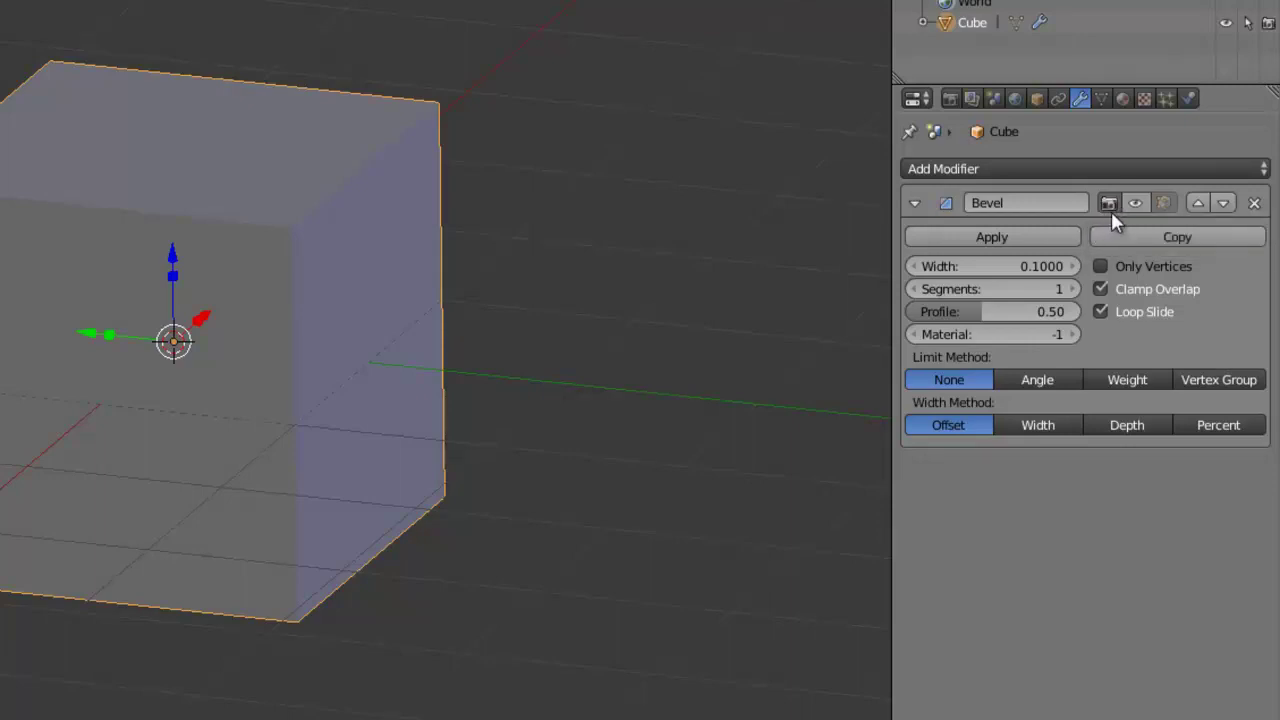
{"action": "left_click", "coordinate": [1139, 200]}
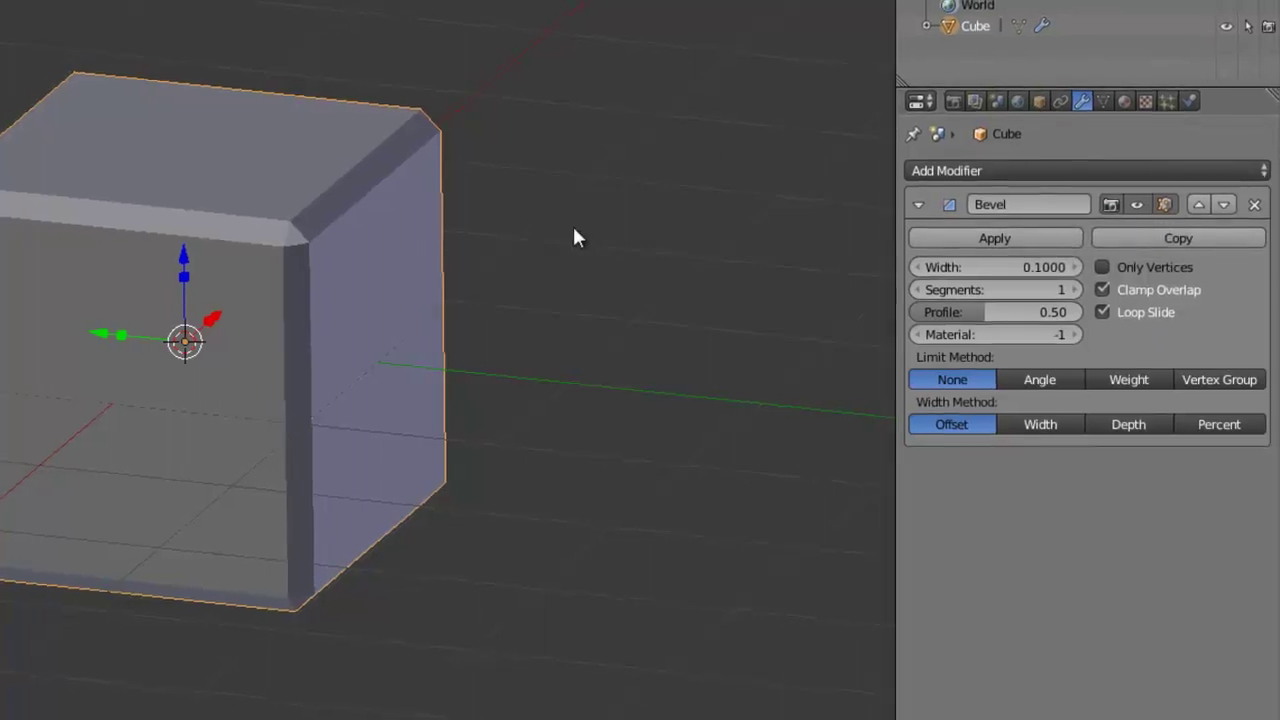
{"action": "key", "text": "Tab"}
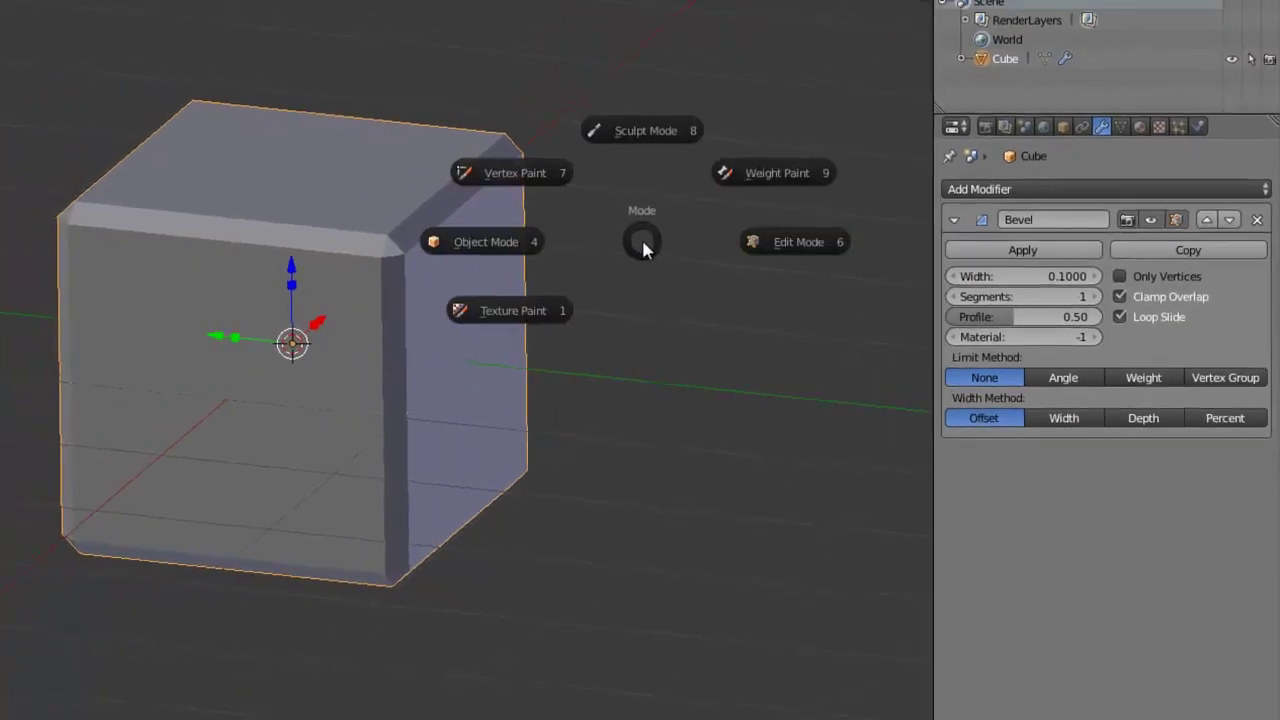
In Edit Mode, turn off the Bevel's edit-mode display, then return to Object Mode.
{"action": "left_click", "coordinate": [791, 246]}
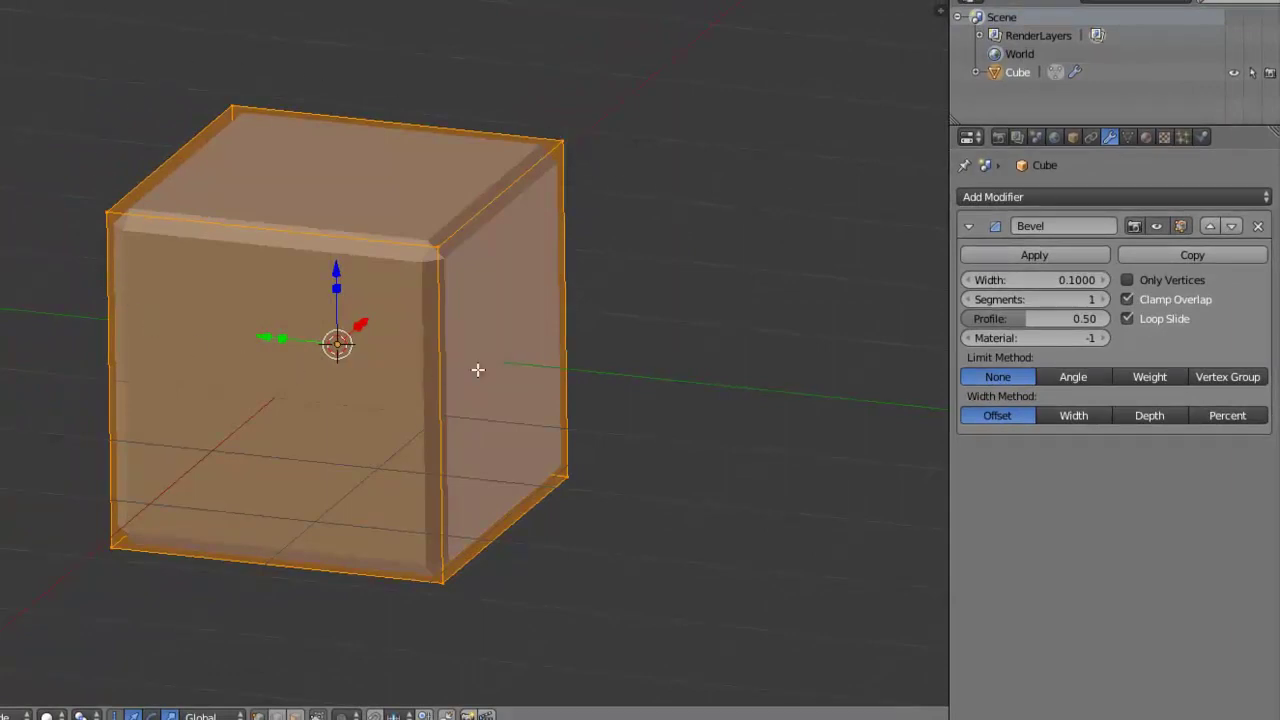
{"action": "middle_click_drag", "start_coordinate": [383, 334], "coordinate": [485, 327], "text": "shift"}
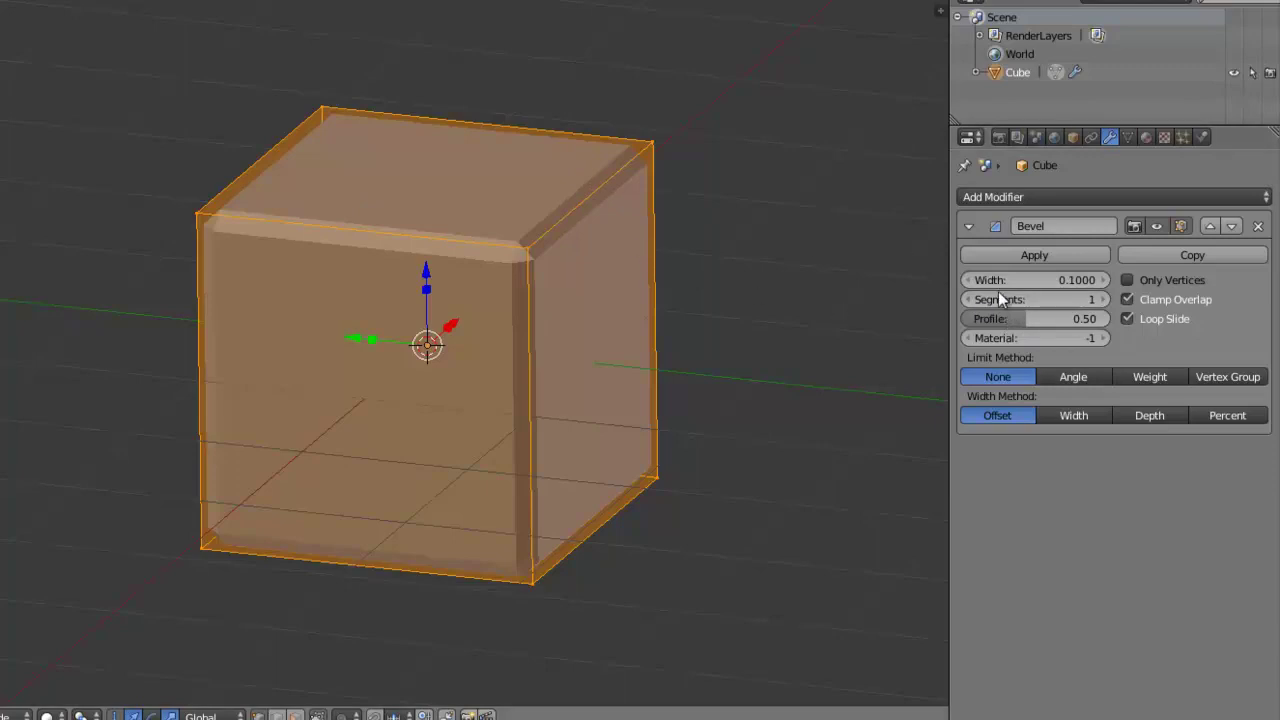
{"action": "left_click", "coordinate": [1182, 226]}
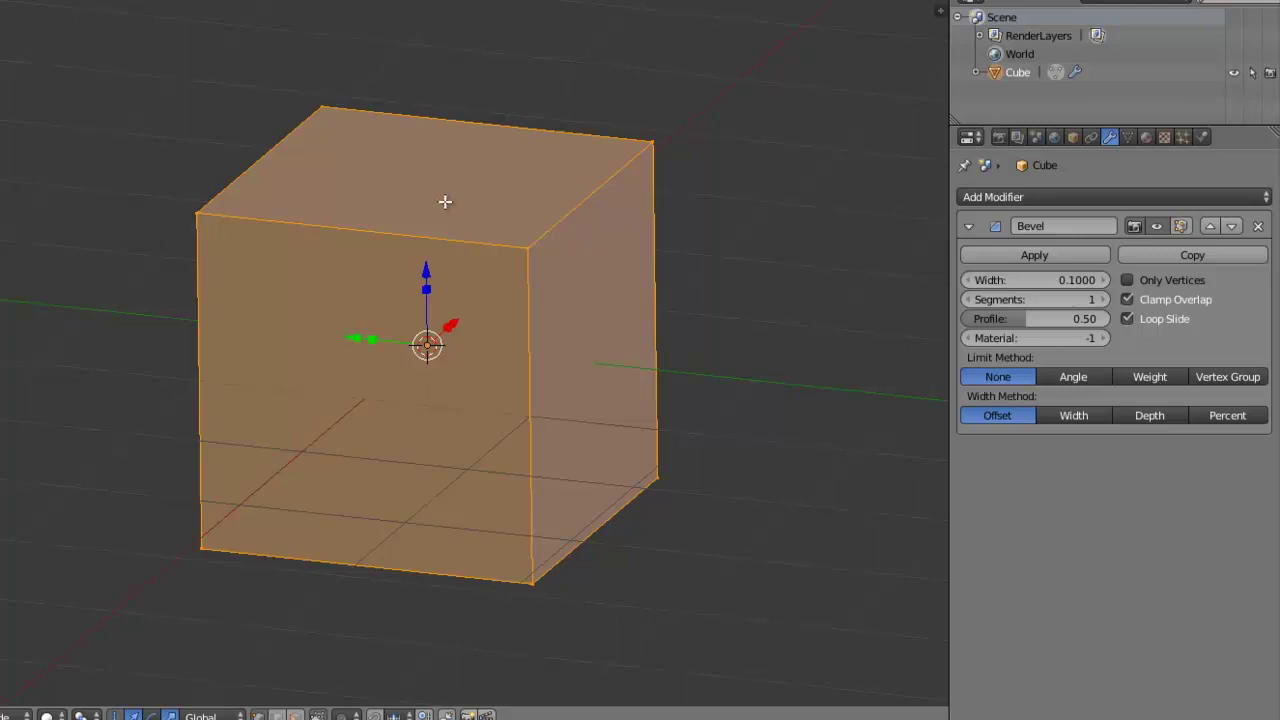
{"action": "key", "text": "Tab"}
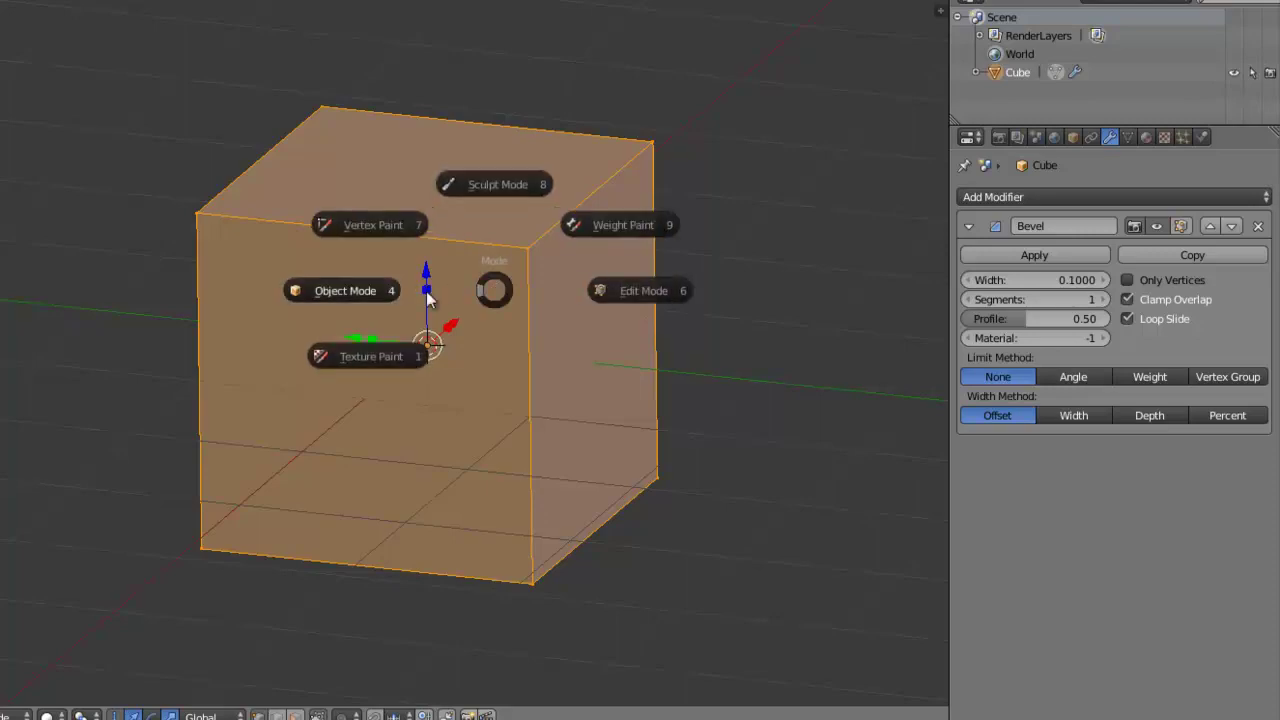
{"action": "left_click", "coordinate": [427, 297]}
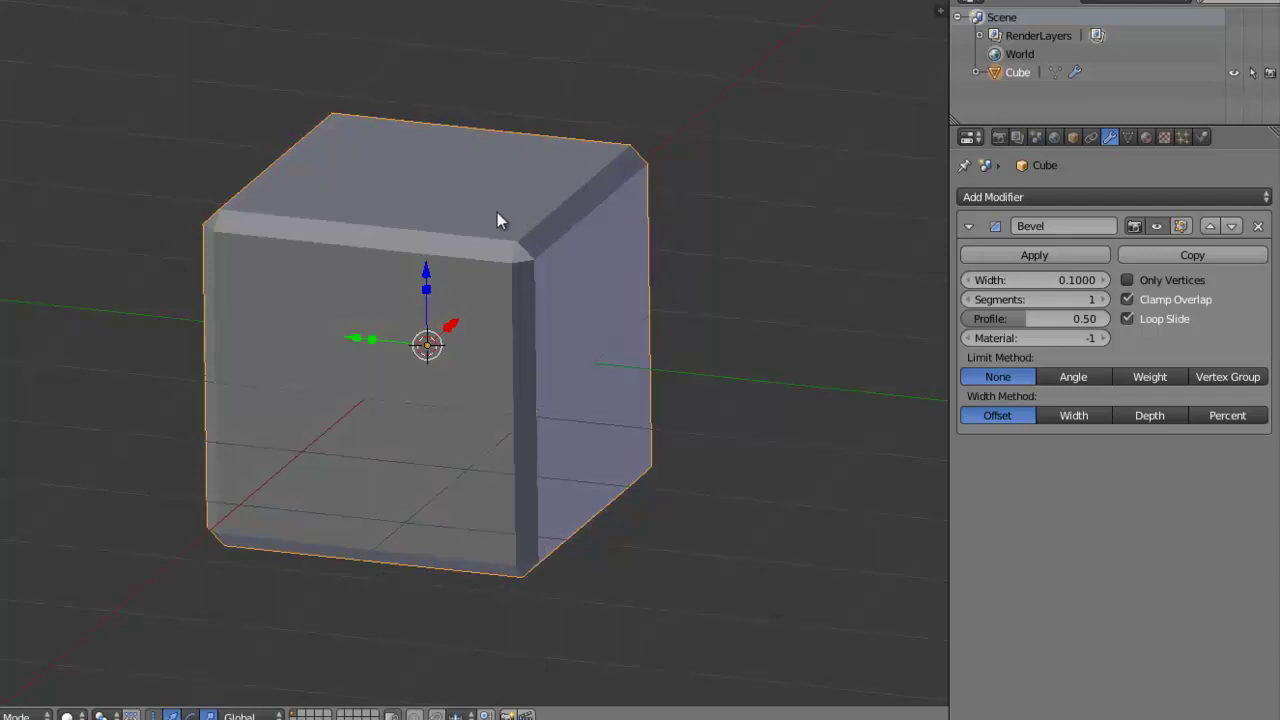
{"action": "key", "text": "Tab"}
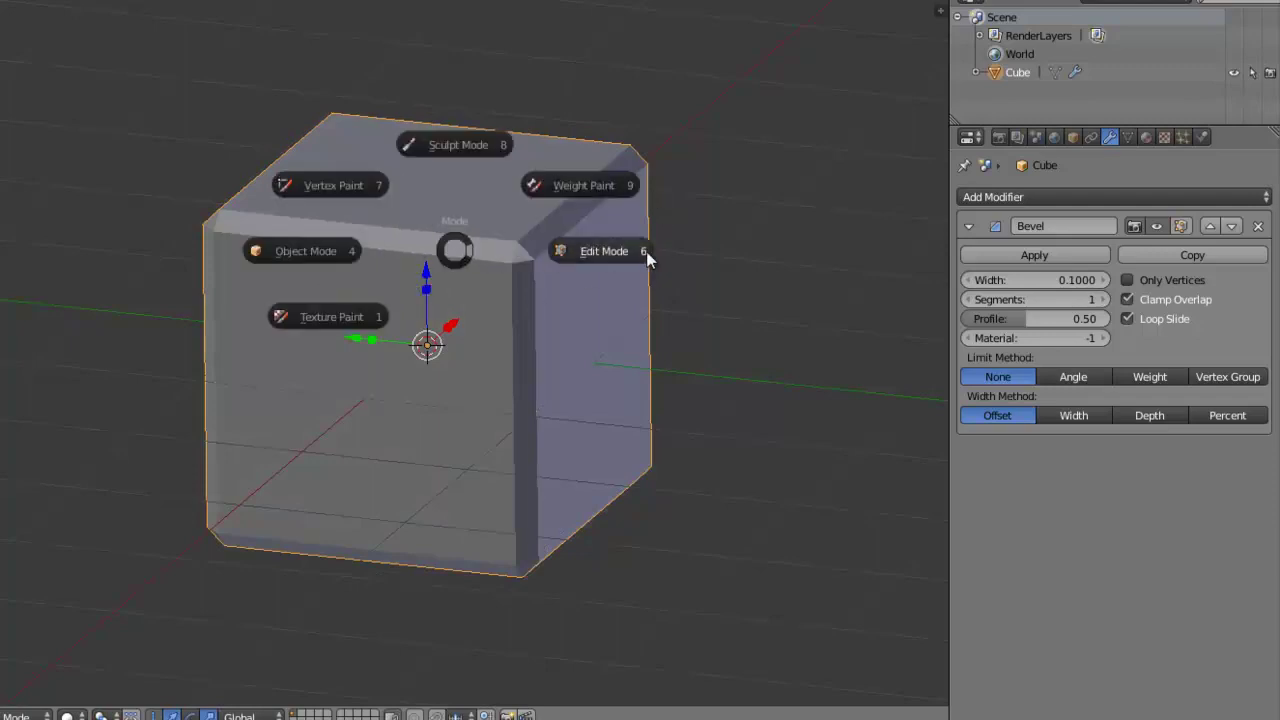
{"action": "left_click", "coordinate": [646, 251]}
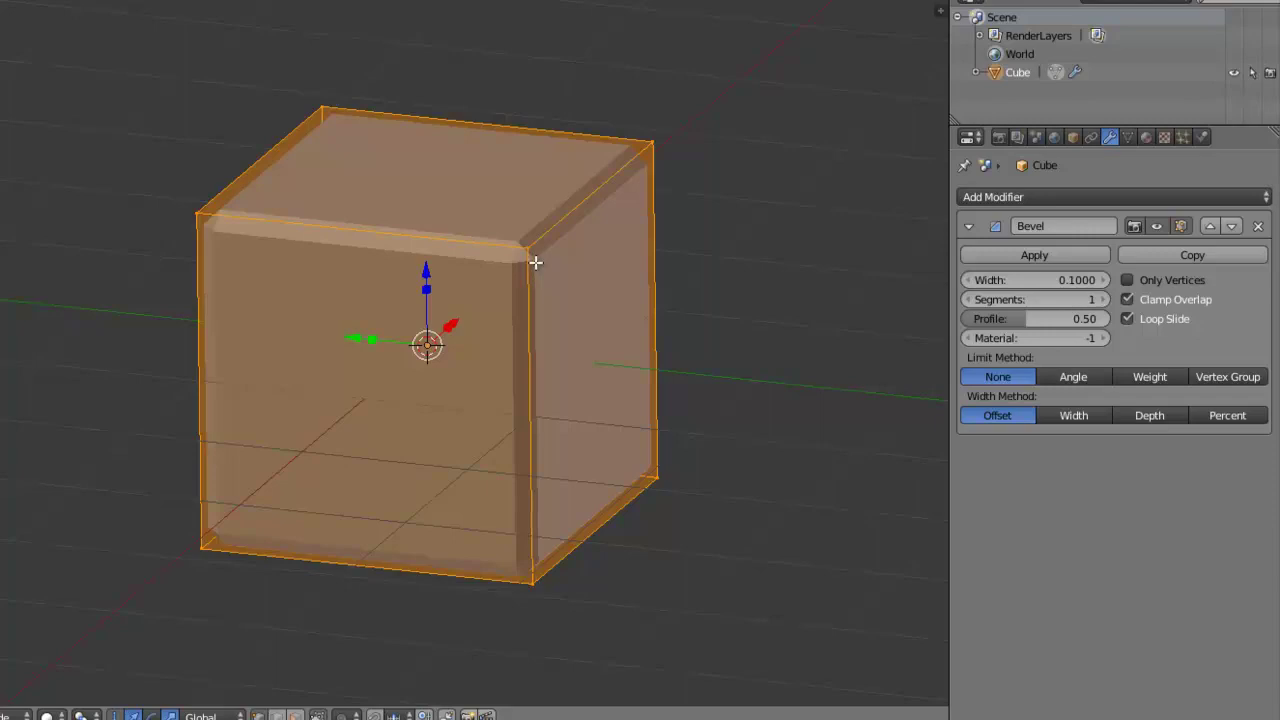
{"action": "left_click", "coordinate": [1180, 226]}
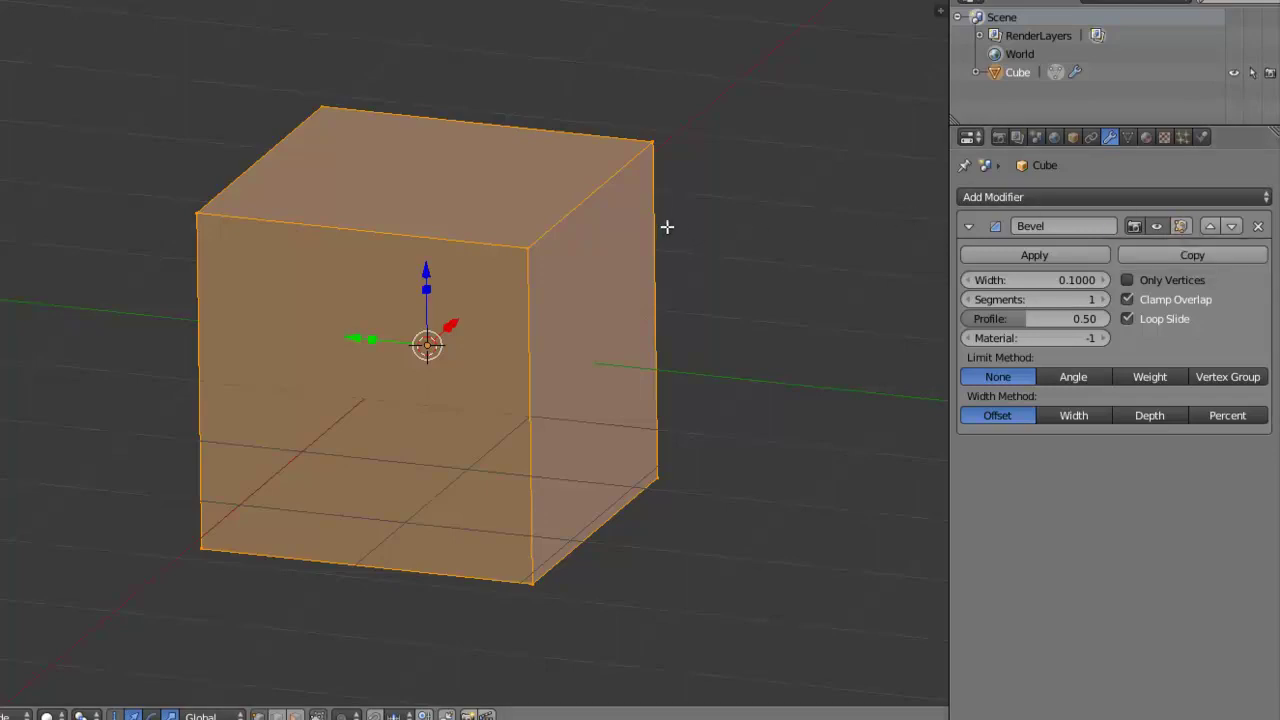
{"action": "key", "text": "Tab"}
{"action": "left_click", "coordinate": [549, 222]}
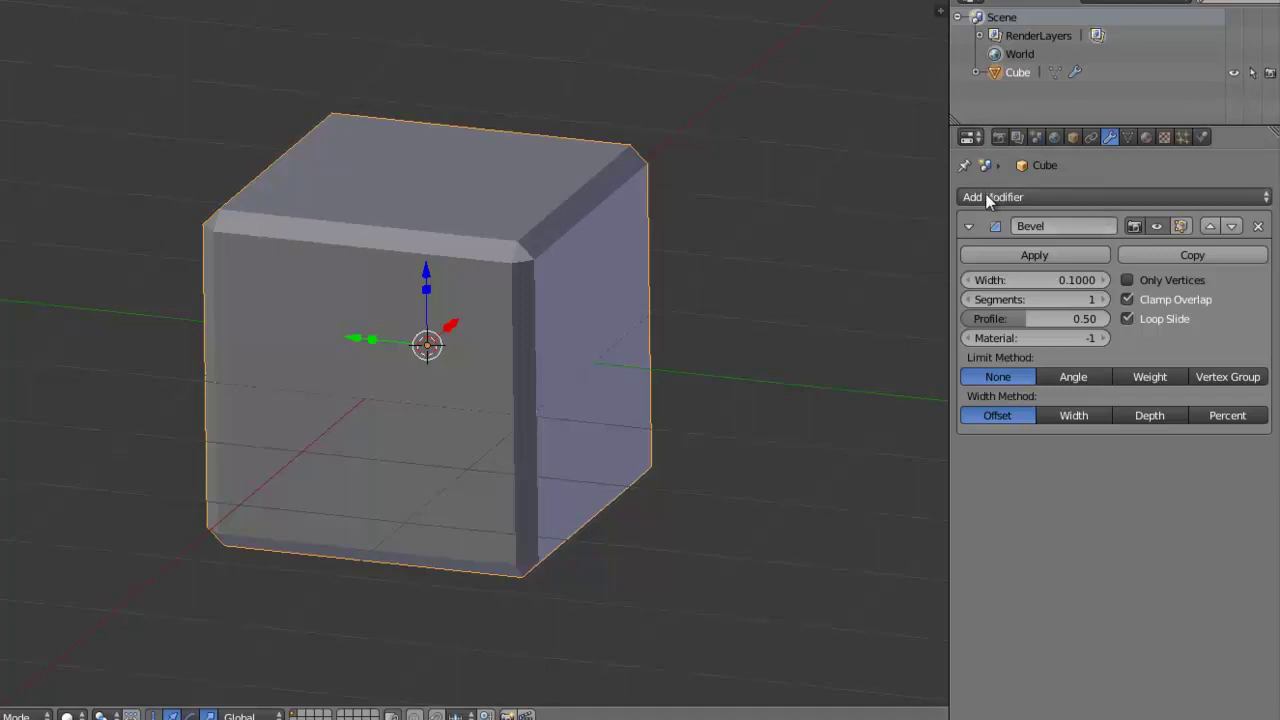
Add an Array modifier below the Bevel with count 4, zooming out to see the row.
{"action": "left_click", "coordinate": [1055, 197]}
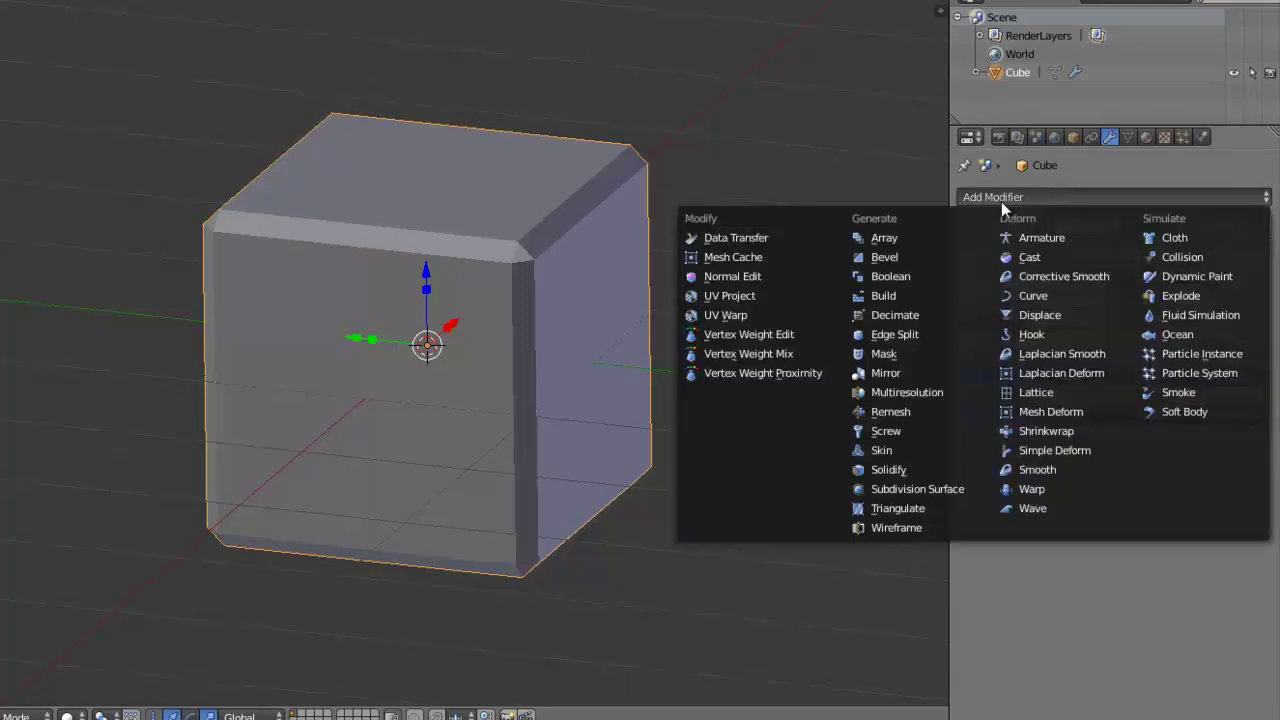
{"action": "left_click", "coordinate": [887, 238]}
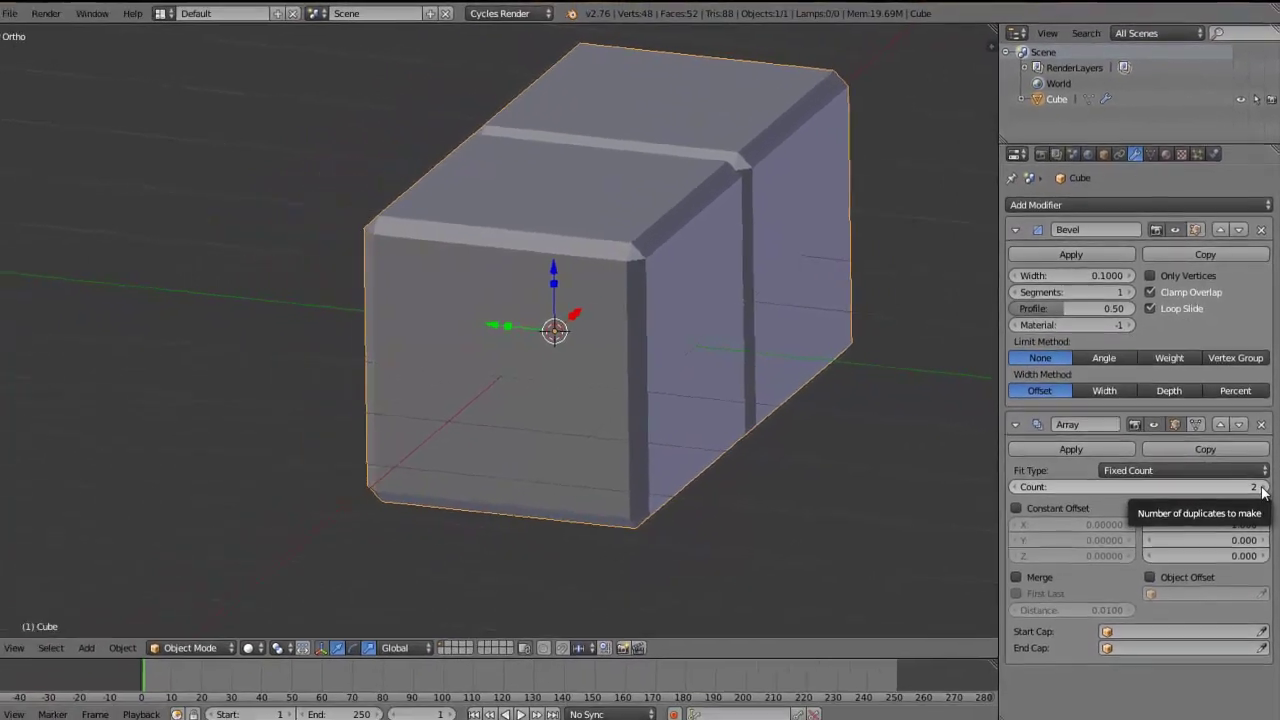
{"action": "left_click", "coordinate": [1262, 513]}
{"action": "left_click", "coordinate": [1262, 513]}
{"action": "scroll", "coordinate": [737, 326], "scroll_direction": "down", "scroll_amount": 1}
{"action": "scroll", "coordinate": [690, 303], "scroll_direction": "down", "scroll_amount": 1}
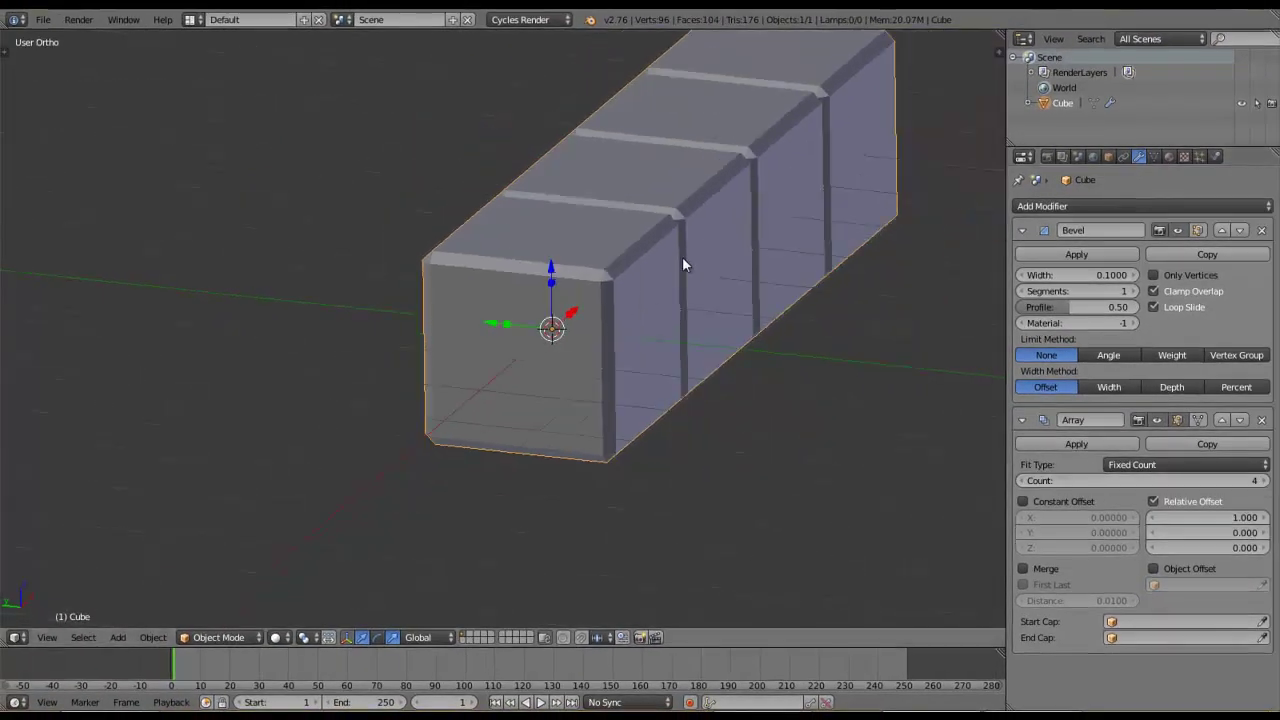
{"action": "scroll", "coordinate": [680, 265], "scroll_direction": "down", "scroll_amount": 1}
{"action": "scroll", "coordinate": [640, 320], "scroll_direction": "down", "scroll_amount": 1}
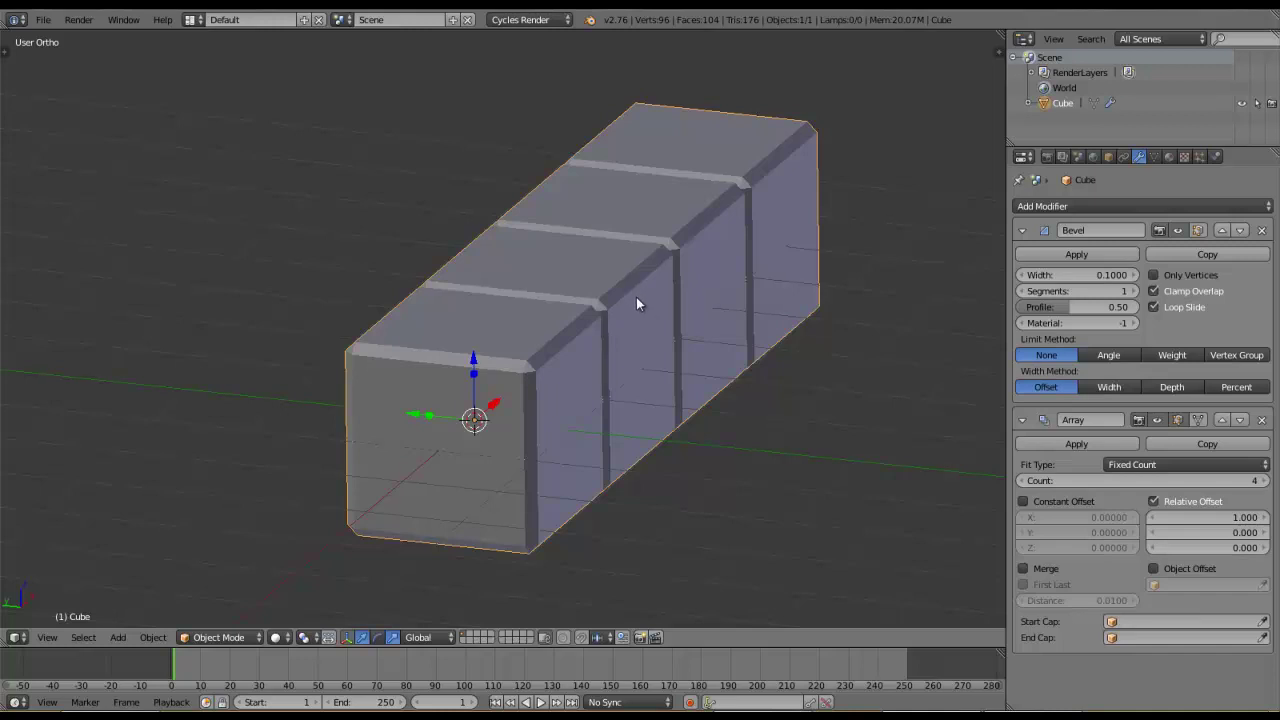
Set the Bevel width to 0.1810 and try Array counts 2 and 6, settling on 4.
{"action": "mouse_move", "coordinate": [1075, 271]}
{"action": "left_mouse_down"}
{"action": "mouse_move", "coordinate": [1134, 276]}
{"action": "mouse_move", "coordinate": [1112, 276]}
{"action": "left_mouse_up"}
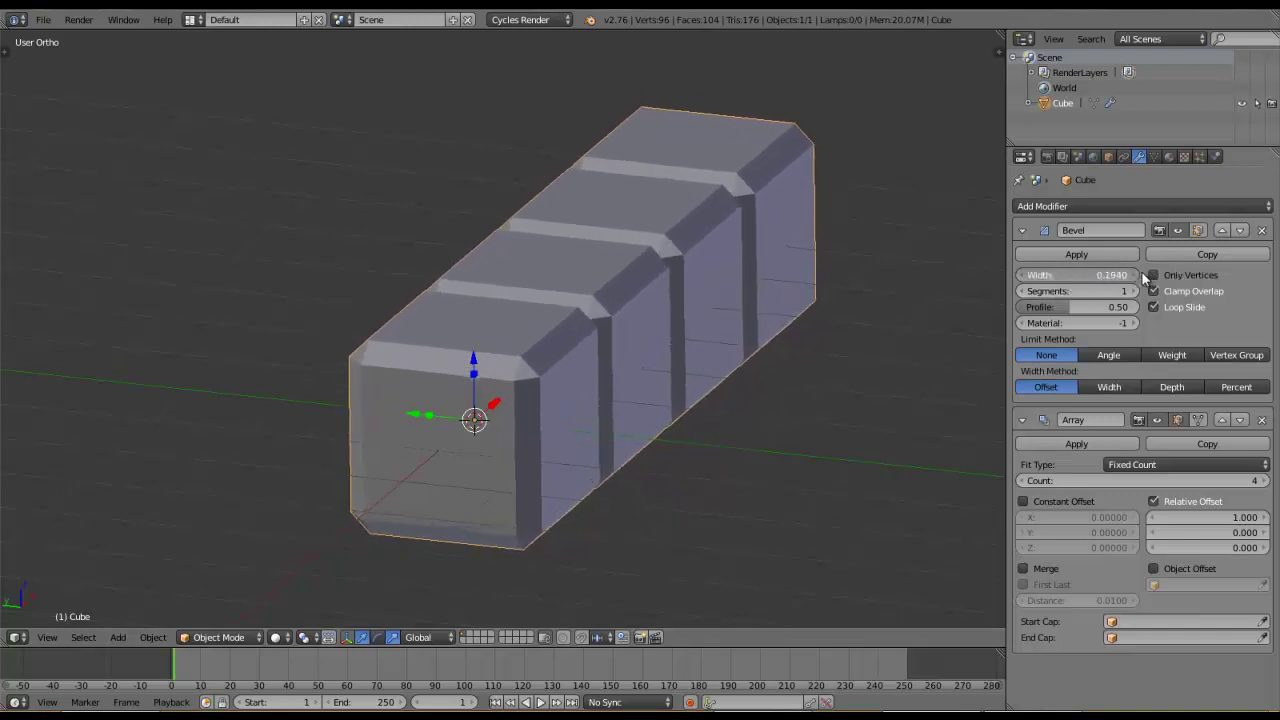
{"action": "left_click", "coordinate": [1024, 480]}
{"action": "left_click", "coordinate": [1024, 480]}
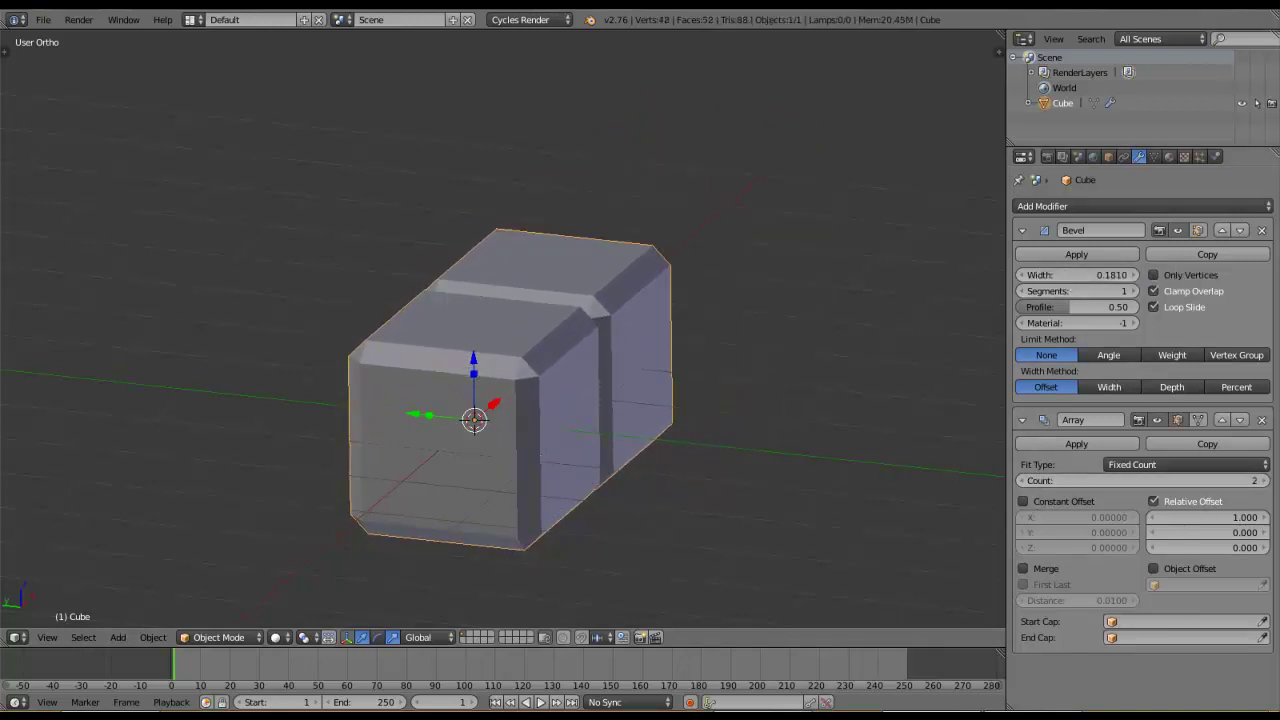
{"action": "left_click", "coordinate": [1258, 481]}
{"action": "left_click", "coordinate": [1258, 481]}
{"action": "left_click", "coordinate": [1258, 481]}
{"action": "left_click", "coordinate": [1258, 481]}
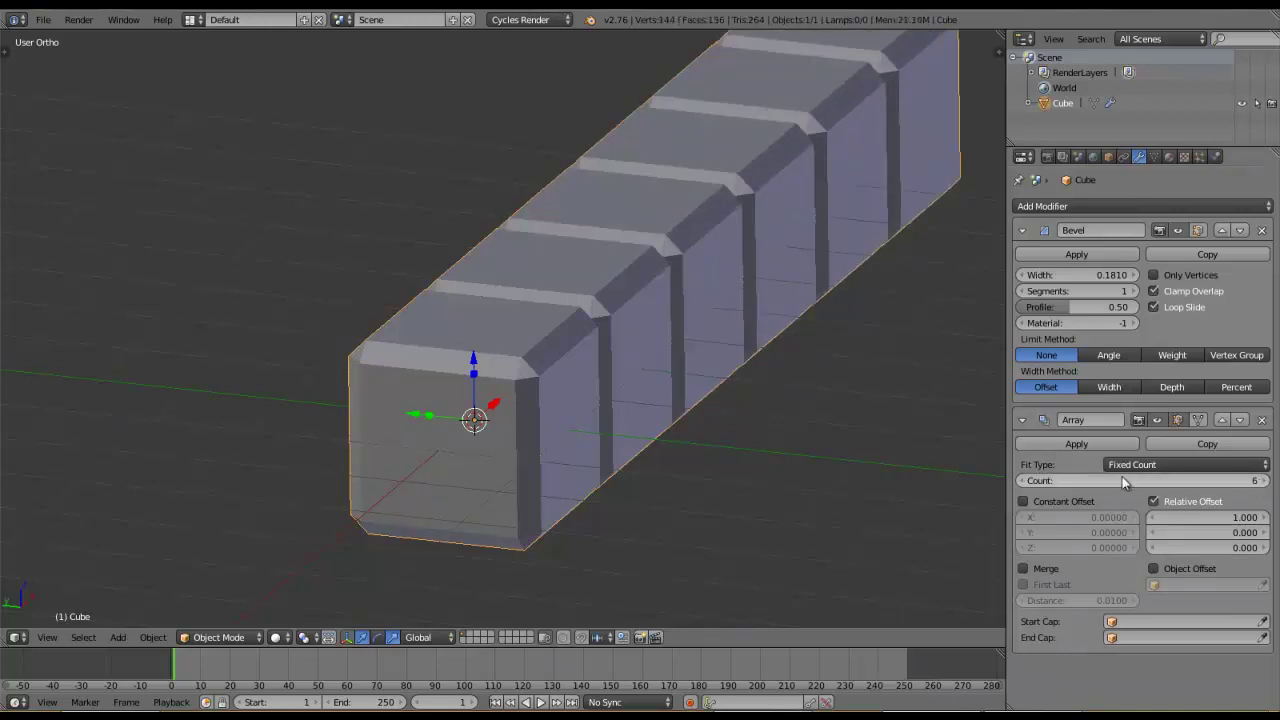
{"action": "left_click", "coordinate": [1022, 481]}
{"action": "left_click", "coordinate": [1022, 481]}
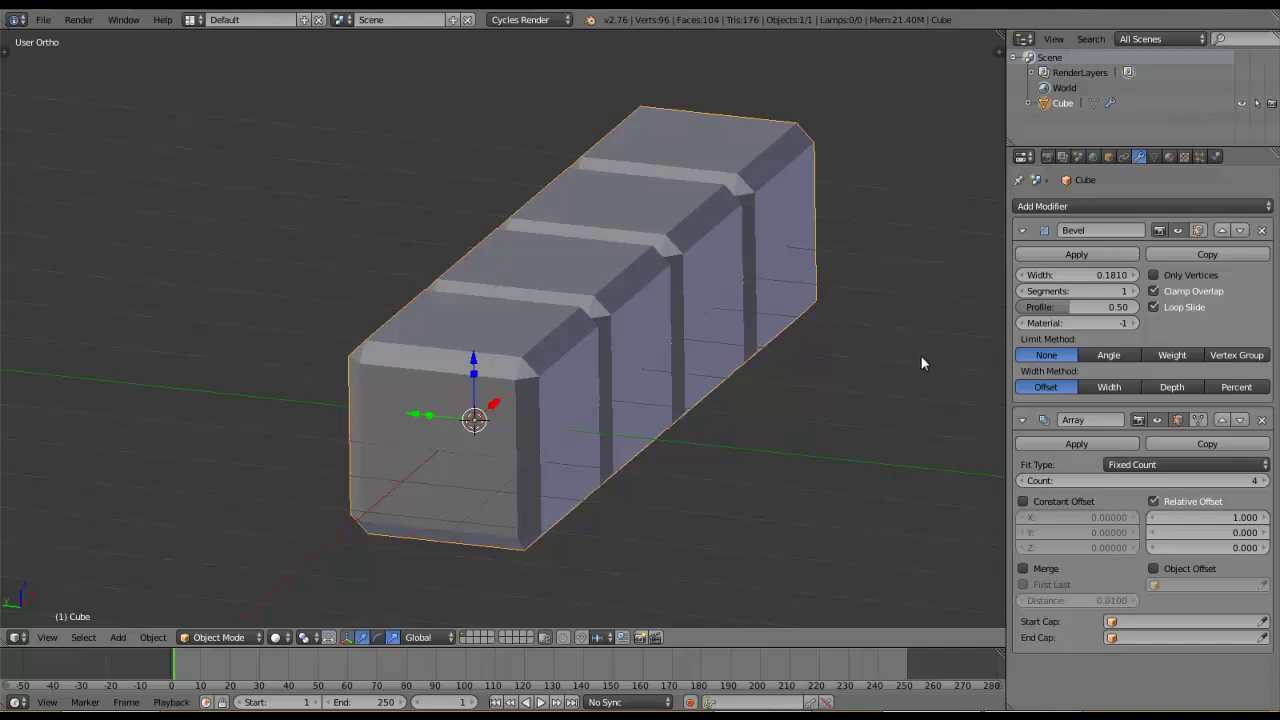
Delete the cube array and add a new Plane mesh, viewing it from above.
{"action": "key", "text": "x"}
{"action": "left_click", "coordinate": [702, 366]}
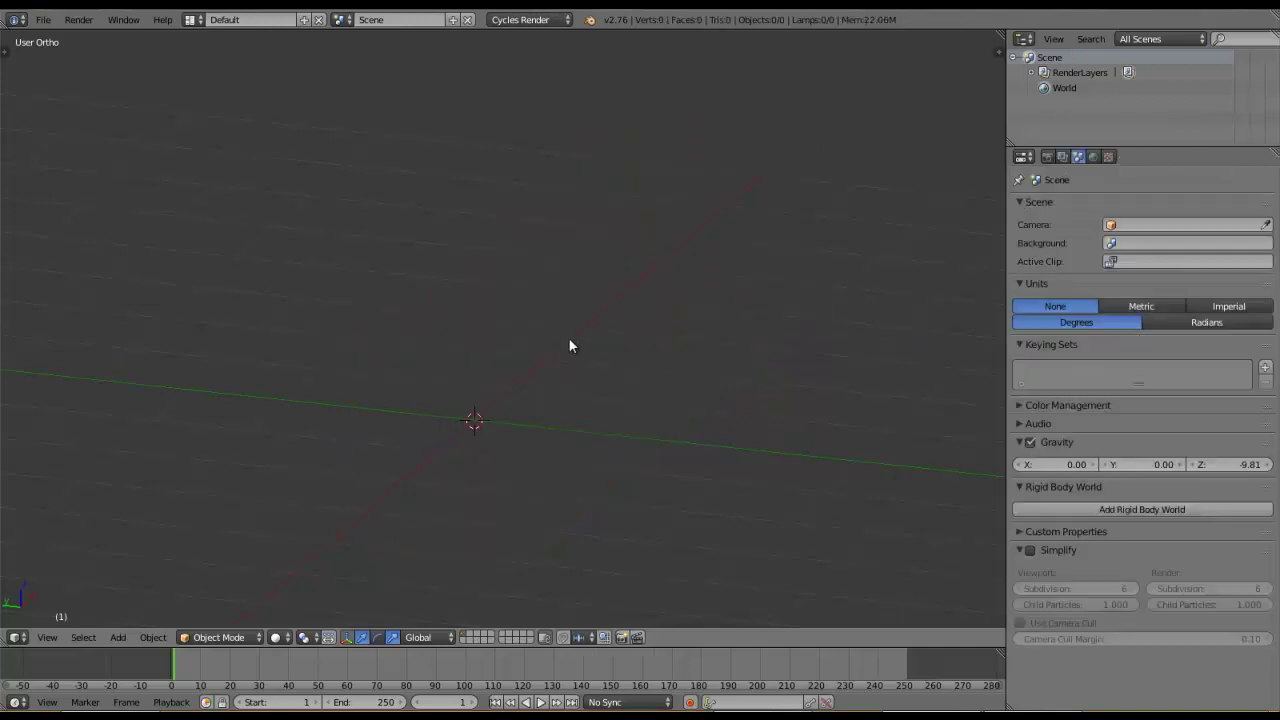
{"action": "key", "text": "shift+a"}
{"action": "mouse_move", "coordinate": [537, 340]}
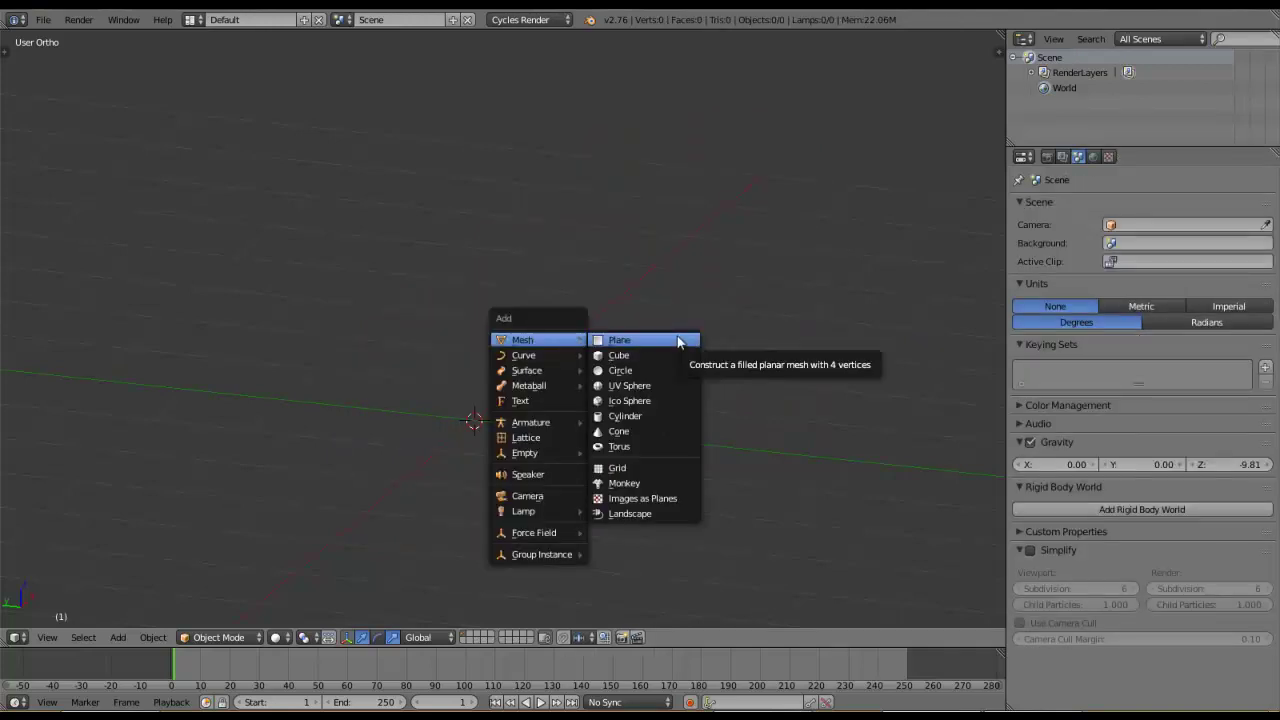
{"action": "left_click", "coordinate": [672, 338]}
{"action": "mouse_move", "coordinate": [617, 337]}
{"action": "middle_mouse_down"}
{"action": "mouse_move", "coordinate": [631, 297]}
{"action": "mouse_move", "coordinate": [587, 318]}
{"action": "middle_mouse_up"}
{"action": "scroll", "coordinate": [660, 289], "scroll_direction": "up", "scroll_amount": 2}
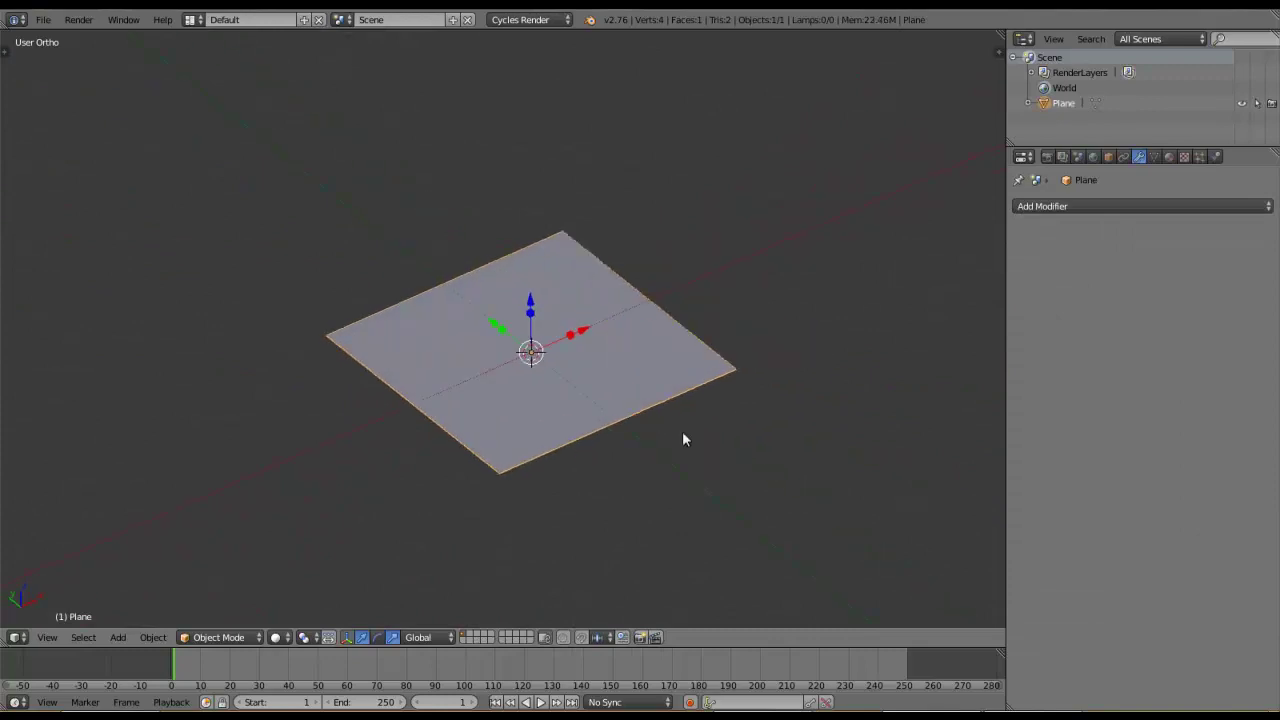
Add a Subdivision Surface modifier to the plane with View subdivisions set to 6.
{"action": "left_click", "coordinate": [1024, 207]}
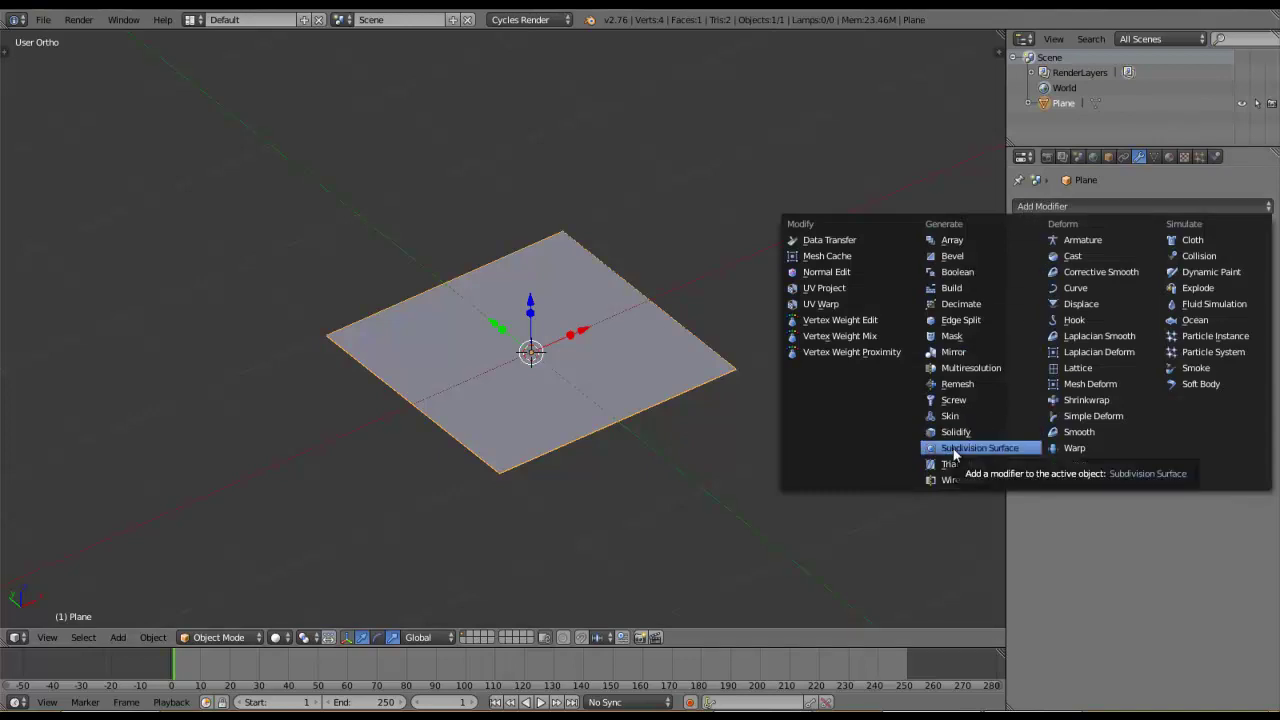
{"action": "left_click", "coordinate": [1003, 449]}
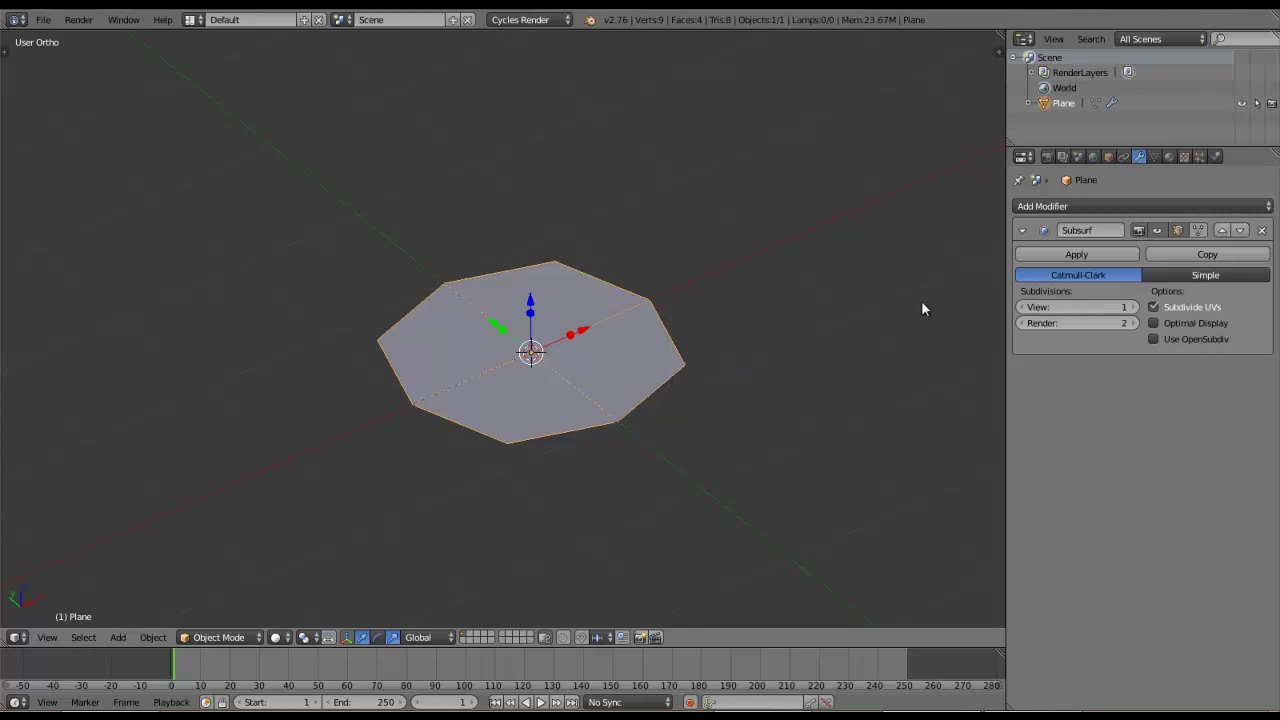
{"action": "left_click", "coordinate": [1043, 309]}
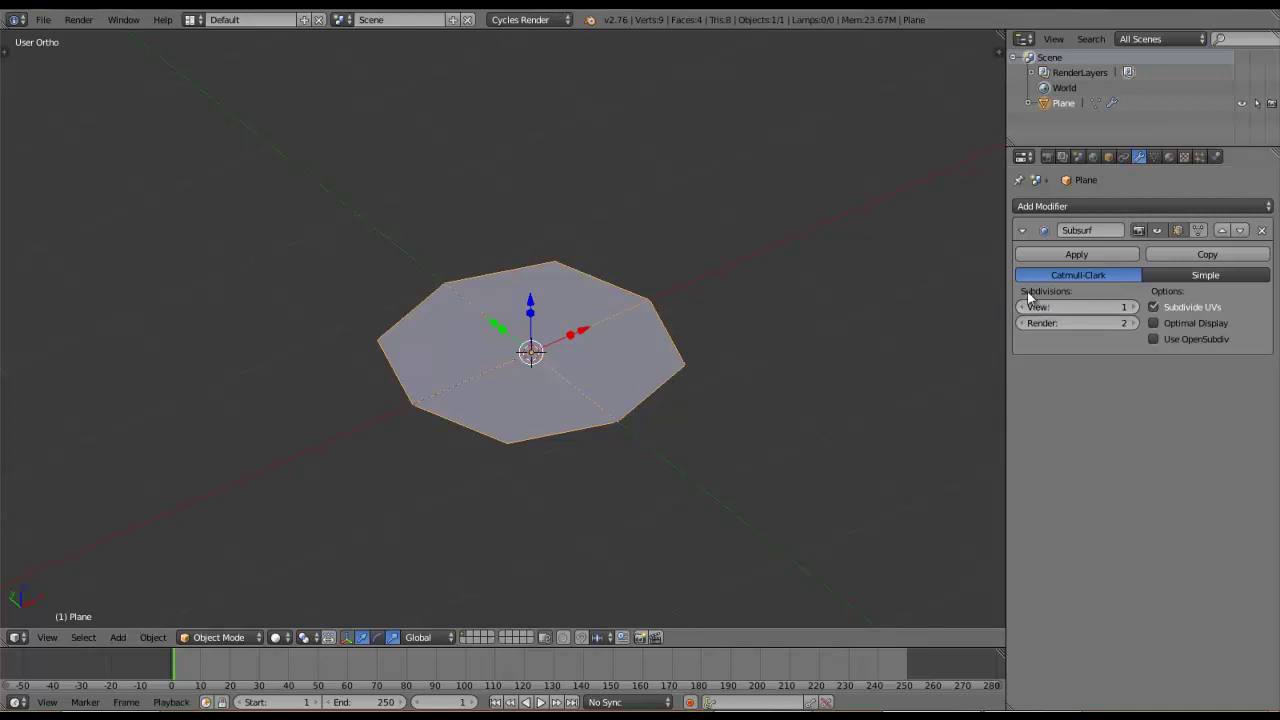
{"action": "left_click", "coordinate": [1133, 308]}
{"action": "left_click", "coordinate": [1133, 308]}
{"action": "left_click", "coordinate": [1133, 308]}
{"action": "left_click", "coordinate": [1133, 308]}
{"action": "left_click", "coordinate": [1131, 308]}
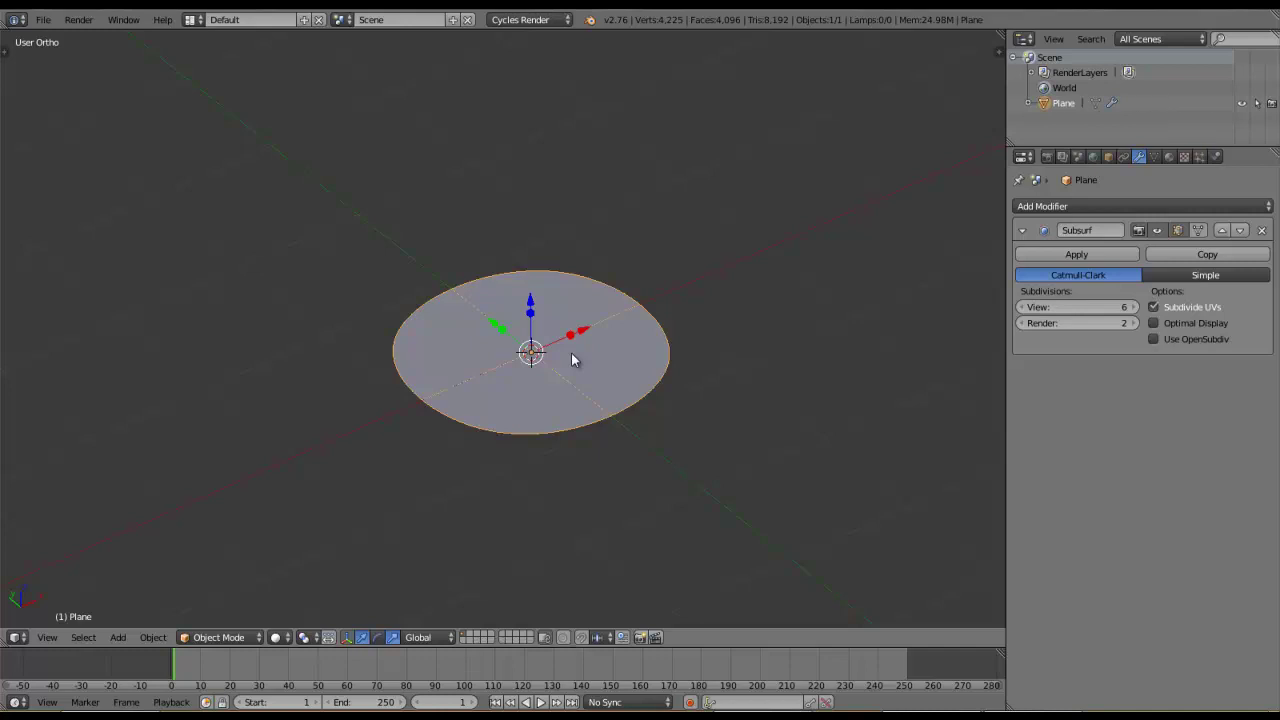
{"action": "mouse_move", "coordinate": [572, 355]}
{"action": "middle_mouse_down"}
{"action": "mouse_move", "coordinate": [709, 373]}
{"action": "mouse_move", "coordinate": [622, 337]}
{"action": "middle_mouse_up"}
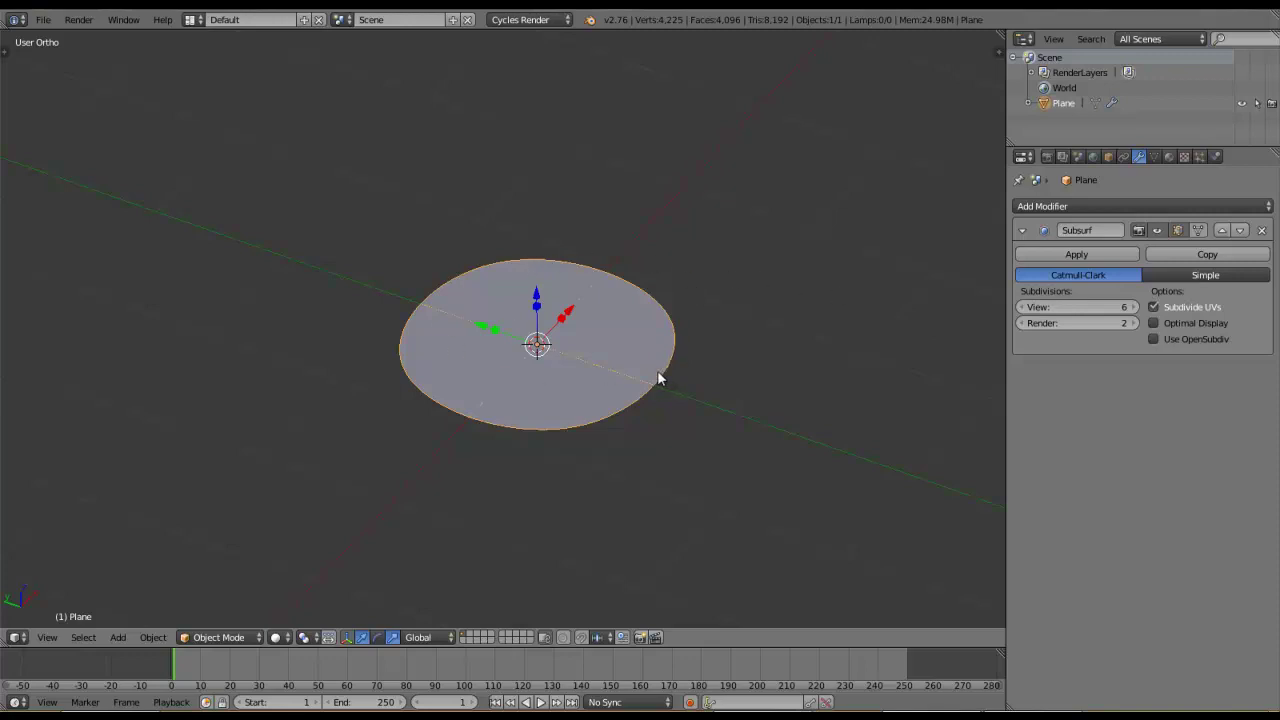
Add a Solidify modifier with Thickness -2, turning the disc into a cylinder.
{"action": "left_click", "coordinate": [1036, 206]}
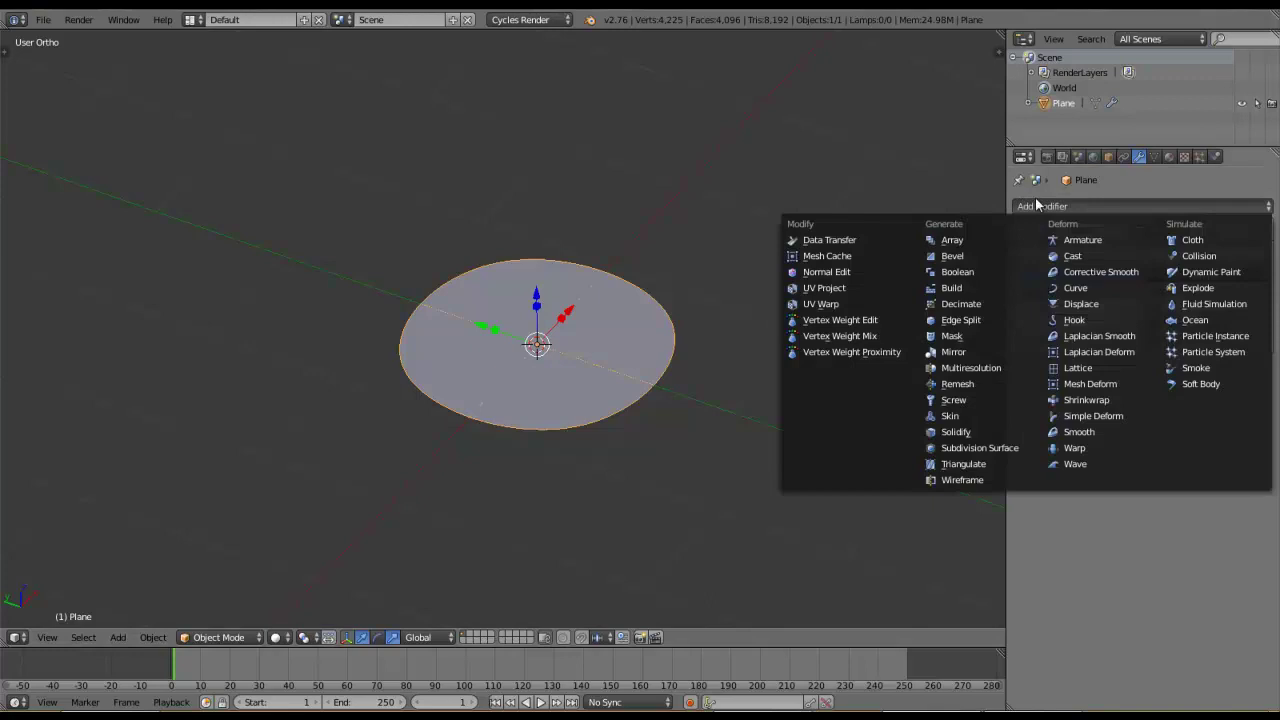
{"action": "left_click", "coordinate": [952, 433]}
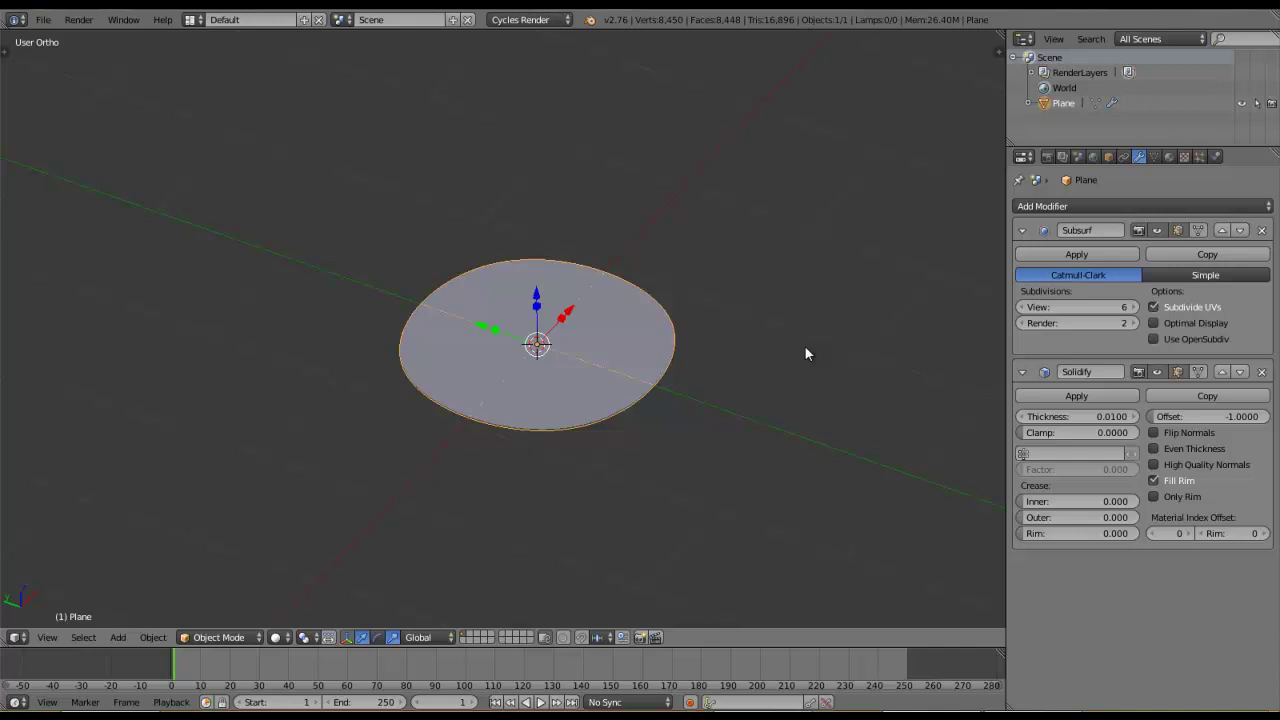
{"action": "left_click", "coordinate": [1048, 416]}
{"action": "key", "text": "BackSpace"}
{"action": "type", "text": "-2"}
{"action": "key", "text": "Return"}
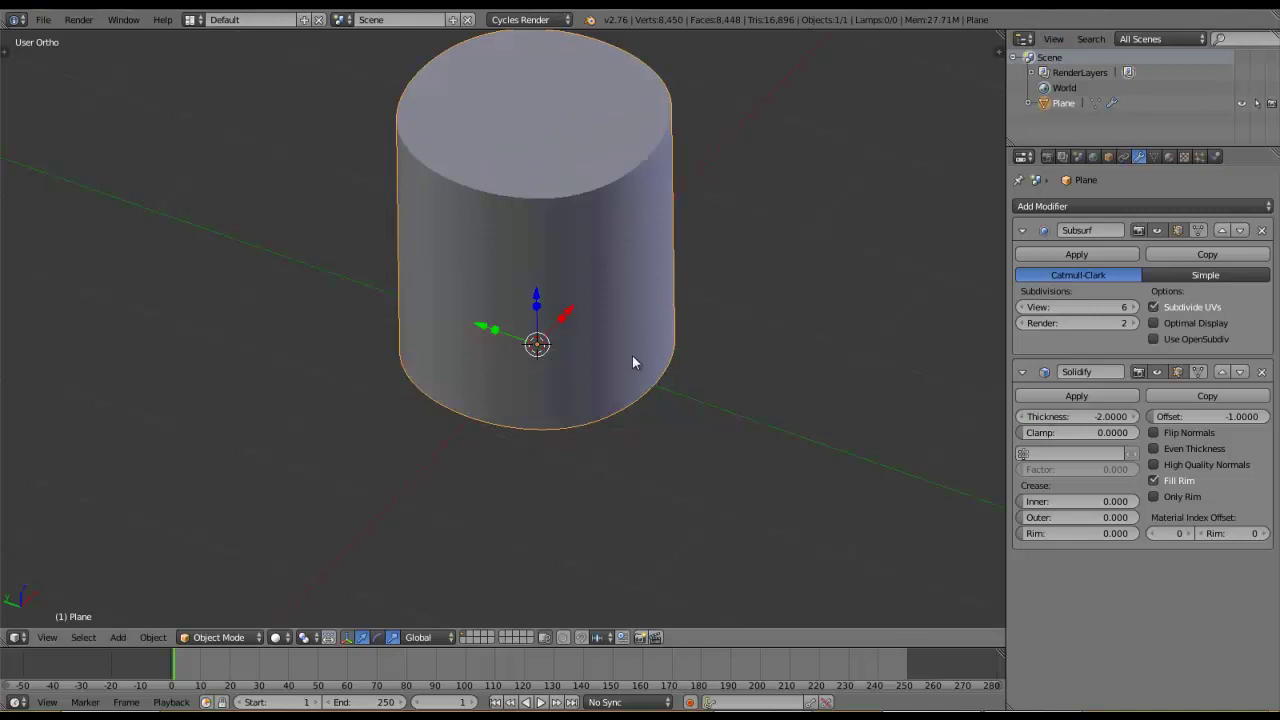
{"action": "scroll", "coordinate": [623, 203], "scroll_direction": "down", "scroll_amount": 1}
Move the Solidify modifier above Subdivision Surface, so the Plane becomes a sphere.
{"action": "mouse_move", "coordinate": [713, 205]}
{"action": "middle_mouse_down"}
{"action": "mouse_move", "coordinate": [734, 284]}
{"action": "mouse_move", "coordinate": [728, 262]}
{"action": "middle_mouse_up"}
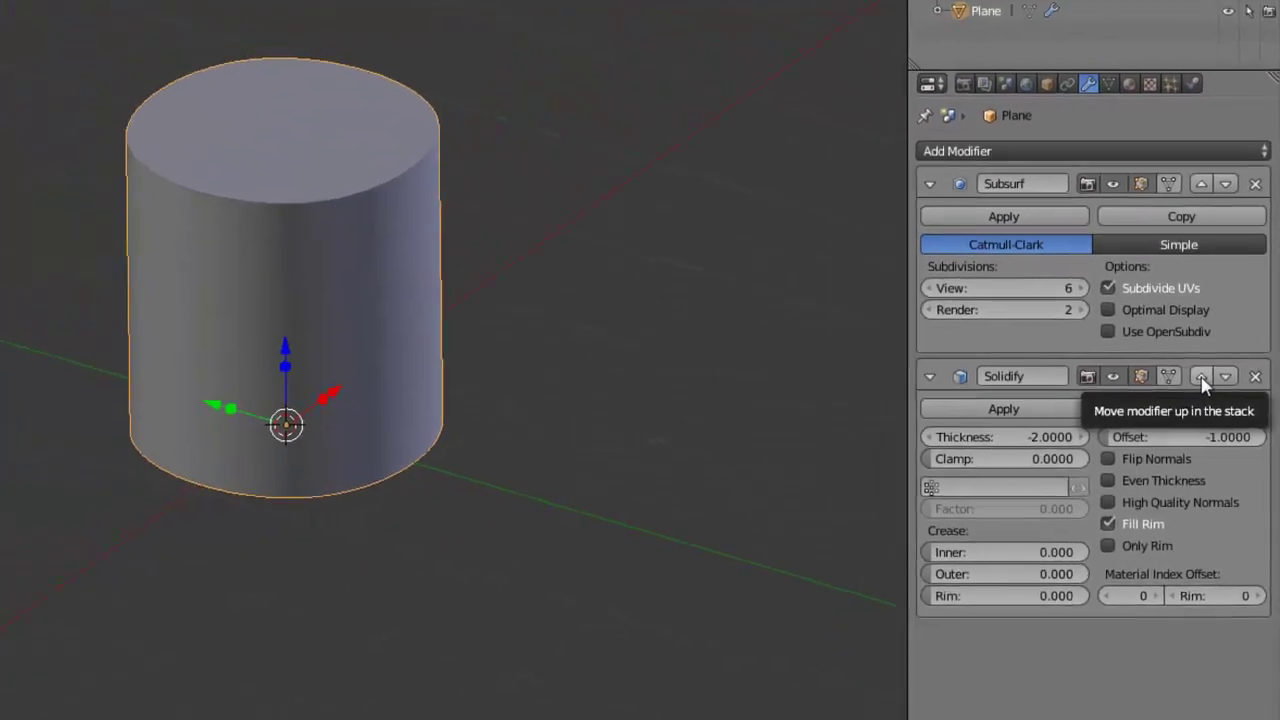
{"action": "left_click", "coordinate": [1201, 378]}
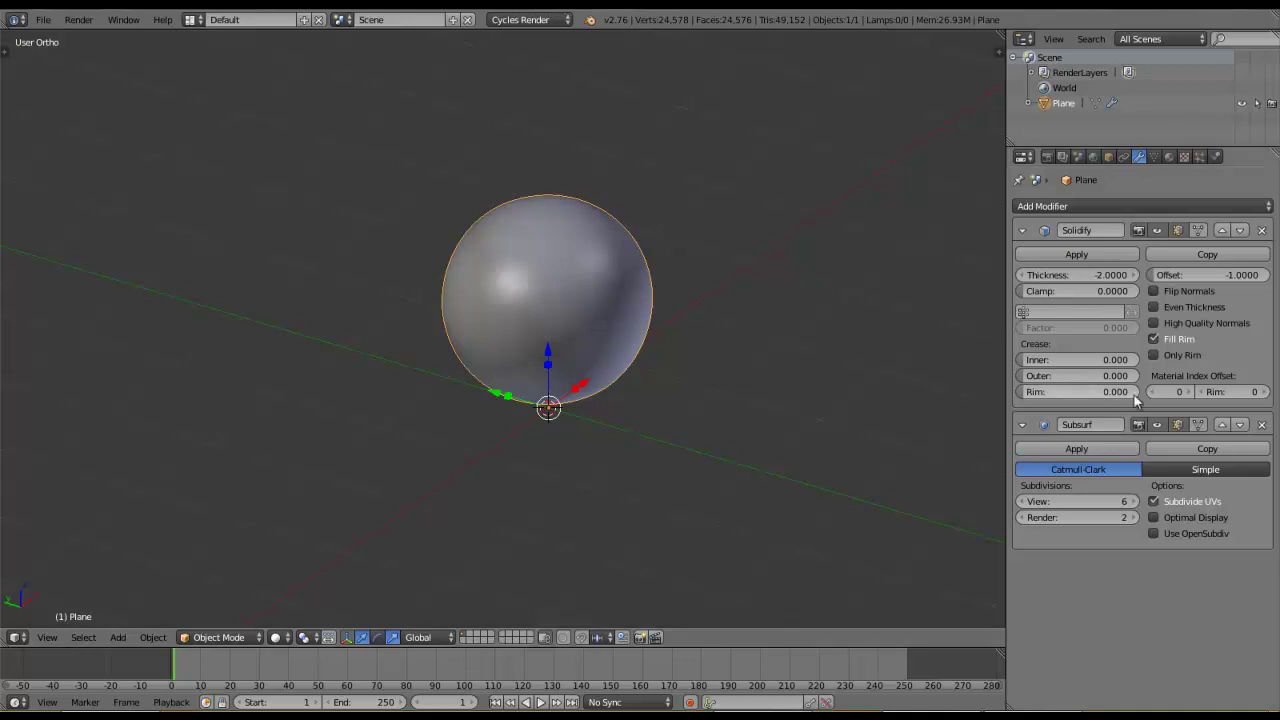
Hide and re-show Solidify and Subsurf in the viewport, then move Solidify below Subsurf.
{"action": "left_click", "coordinate": [1157, 230]}
{"action": "left_click", "coordinate": [1157, 424]}
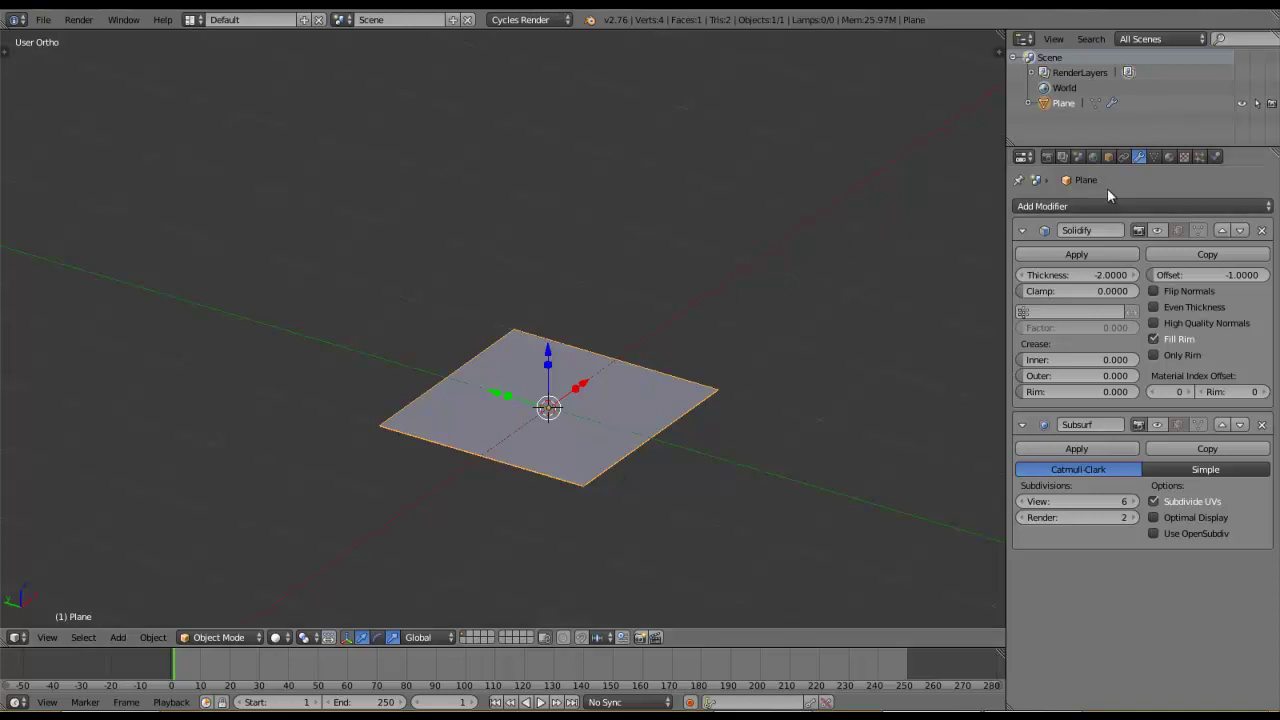
{"action": "left_click", "coordinate": [1158, 230]}
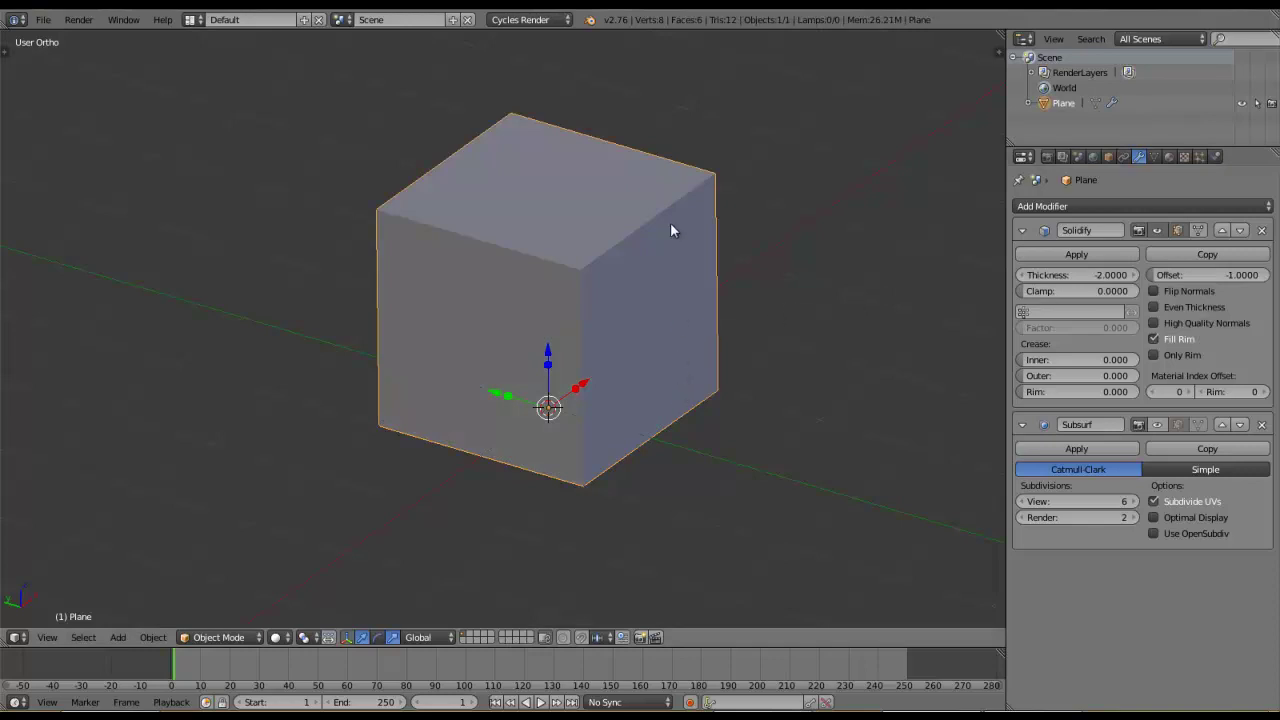
{"action": "left_click", "coordinate": [1156, 426]}
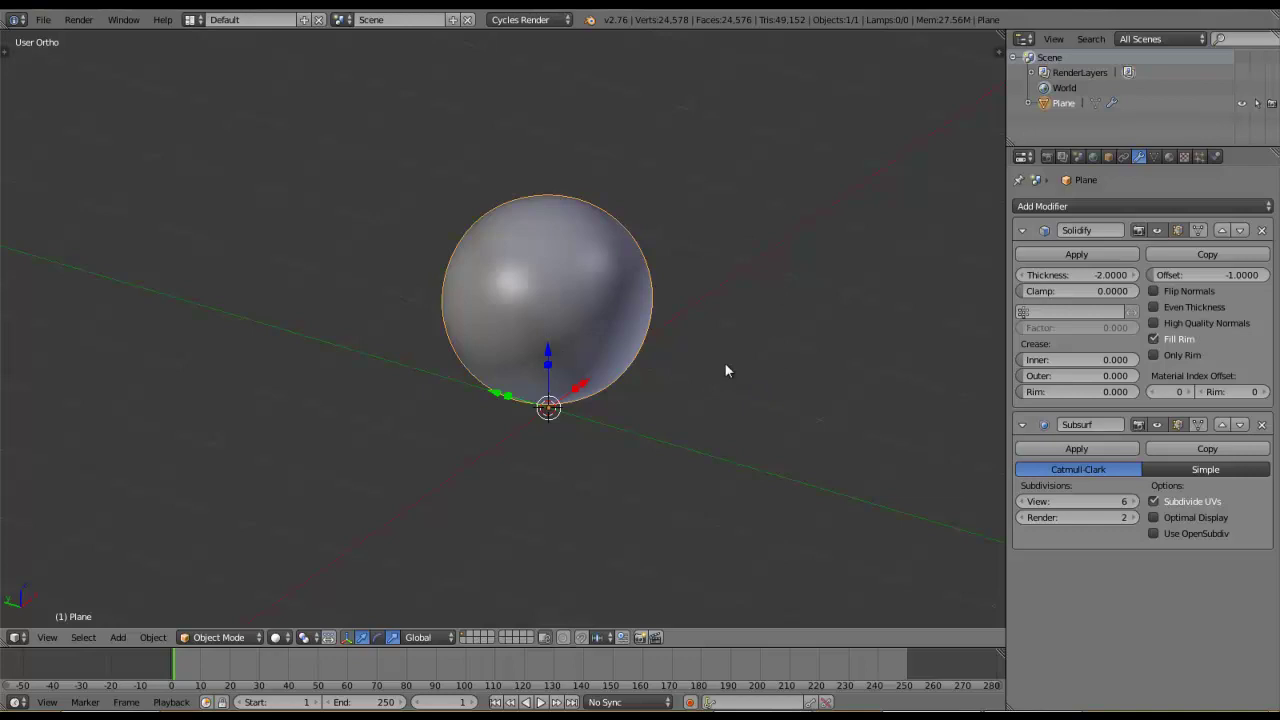
{"action": "left_click", "coordinate": [1240, 231]}
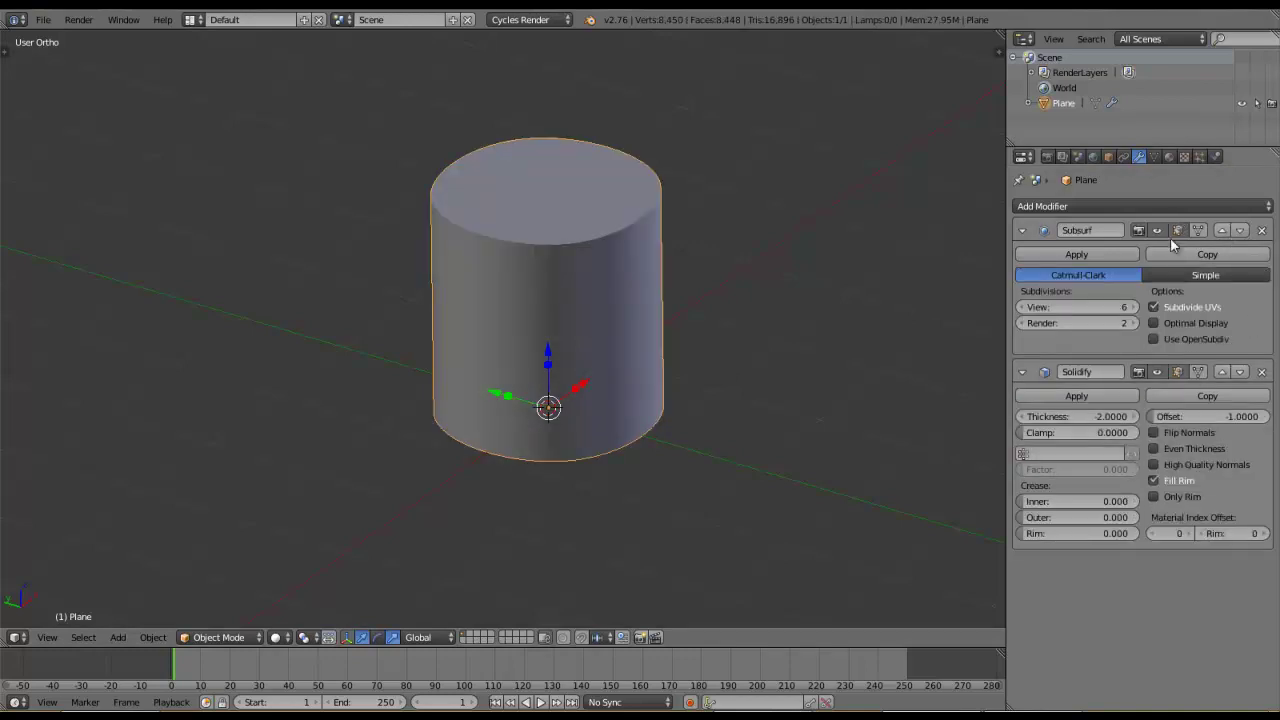
Preview Solidify and Subsurf alone via their eye toggles, then move Solidify back above Subsurf.
{"action": "left_click", "coordinate": [1157, 371]}
{"action": "left_click", "coordinate": [1157, 231]}
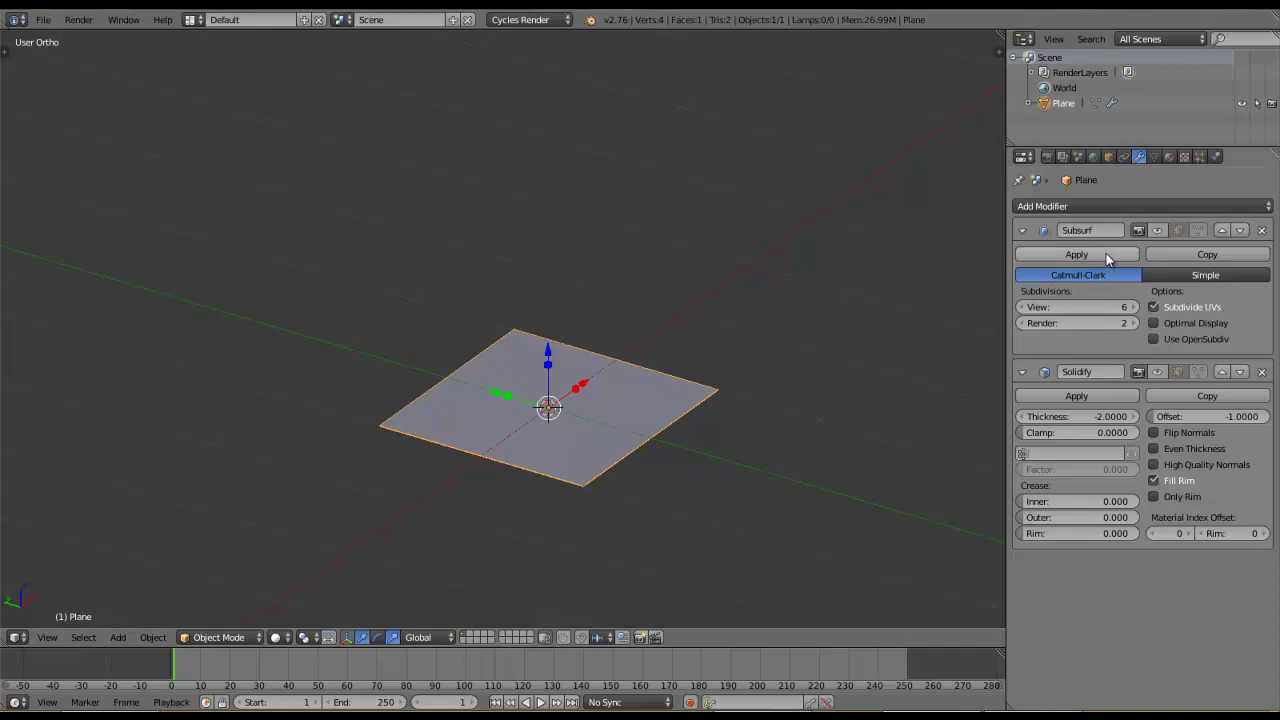
{"action": "left_click", "coordinate": [1158, 231]}
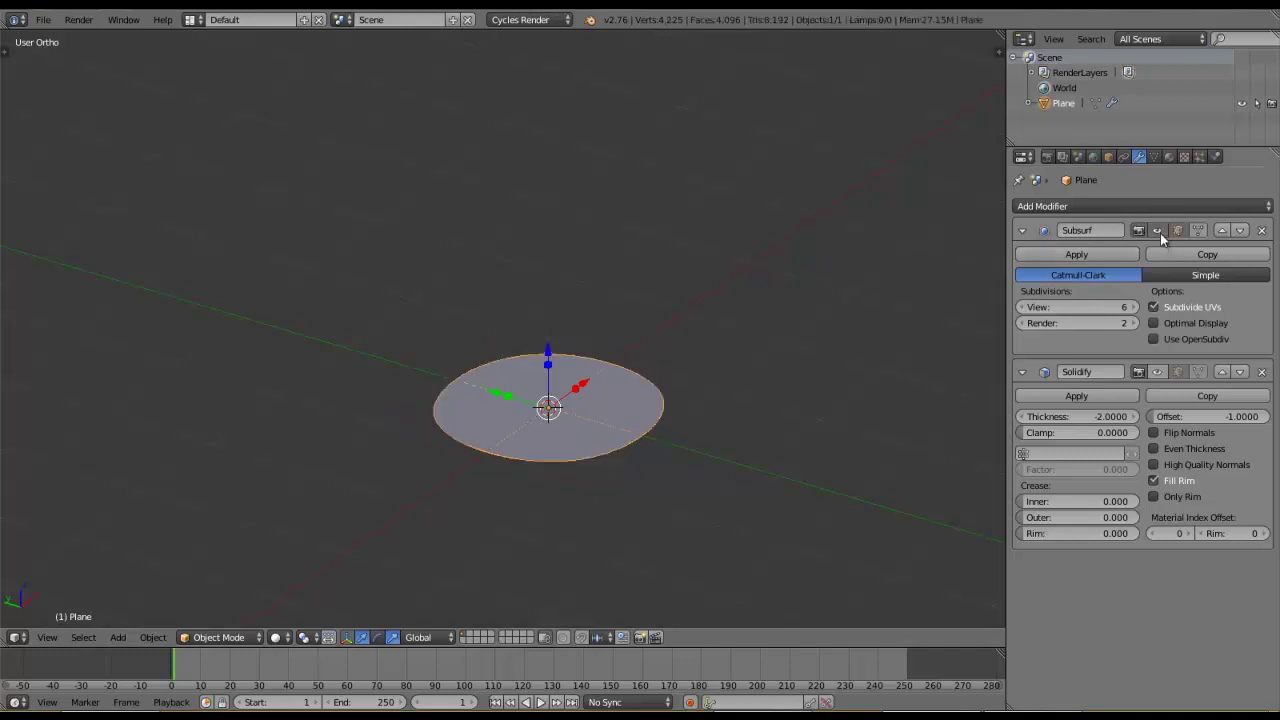
{"action": "left_click", "coordinate": [1157, 373]}
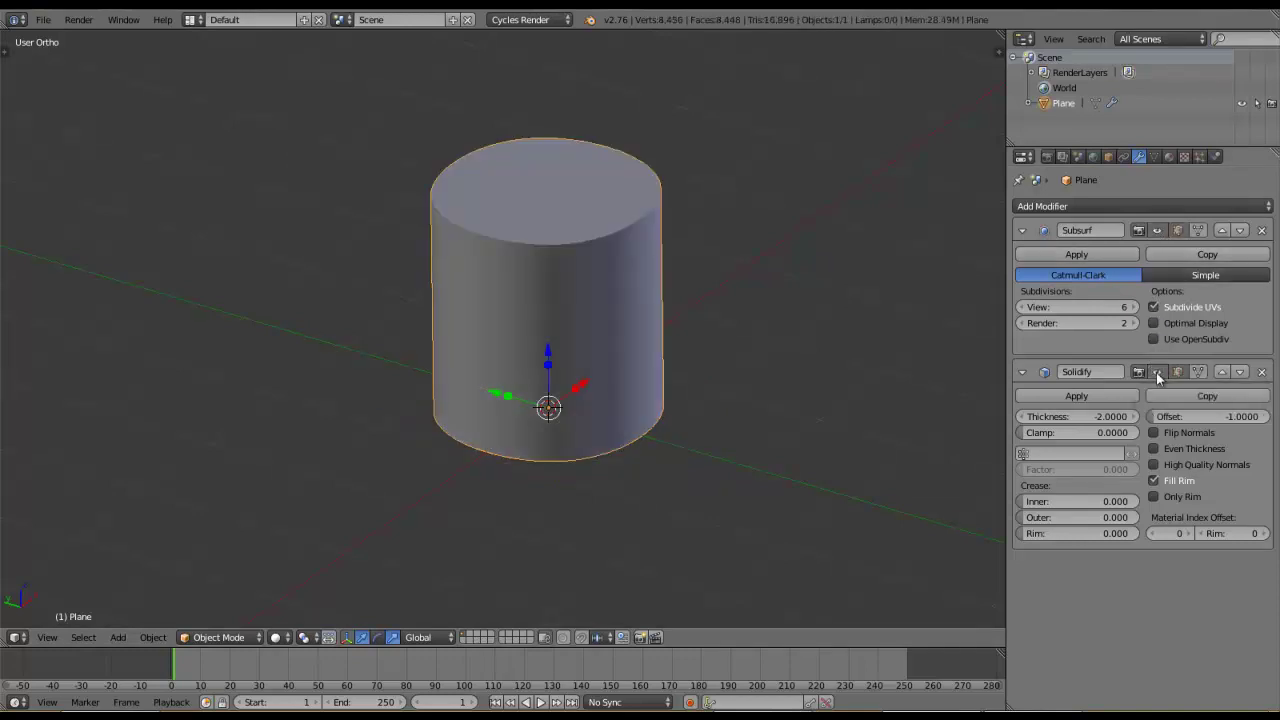
{"action": "left_click", "coordinate": [1222, 372]}
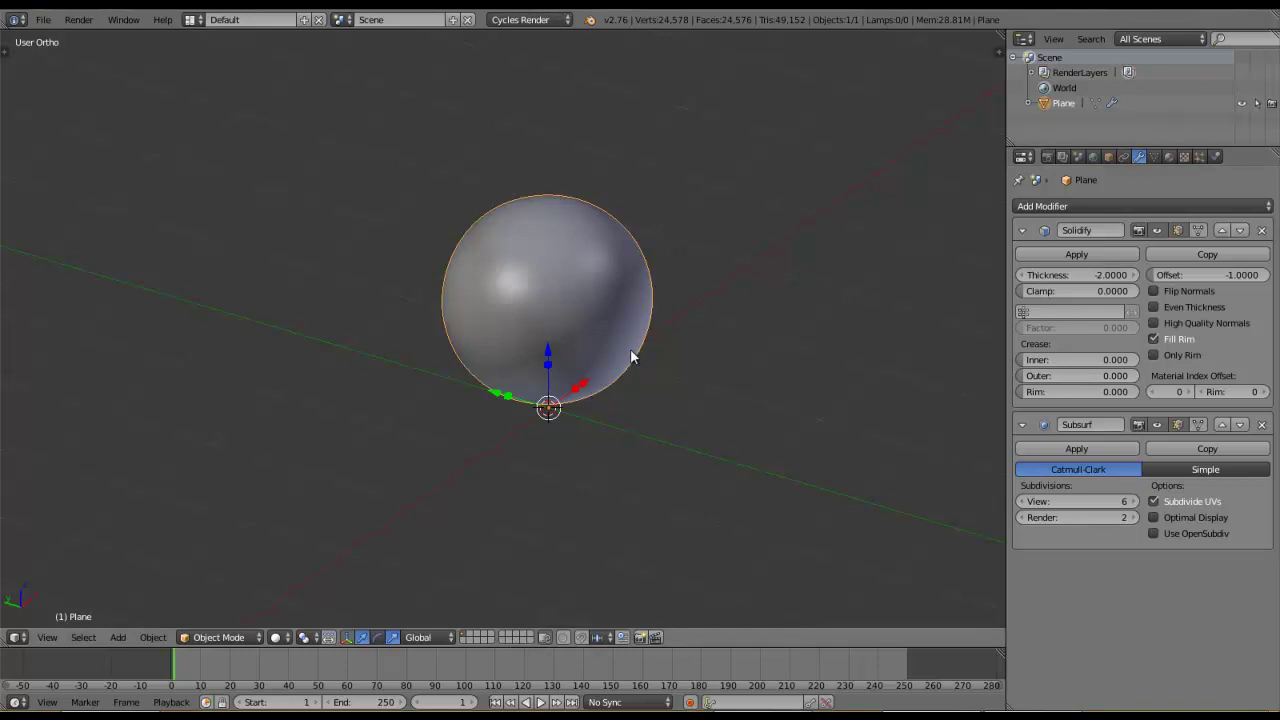
{"action": "key", "text": "Tab"}
{"action": "left_click", "coordinate": [790, 331]}
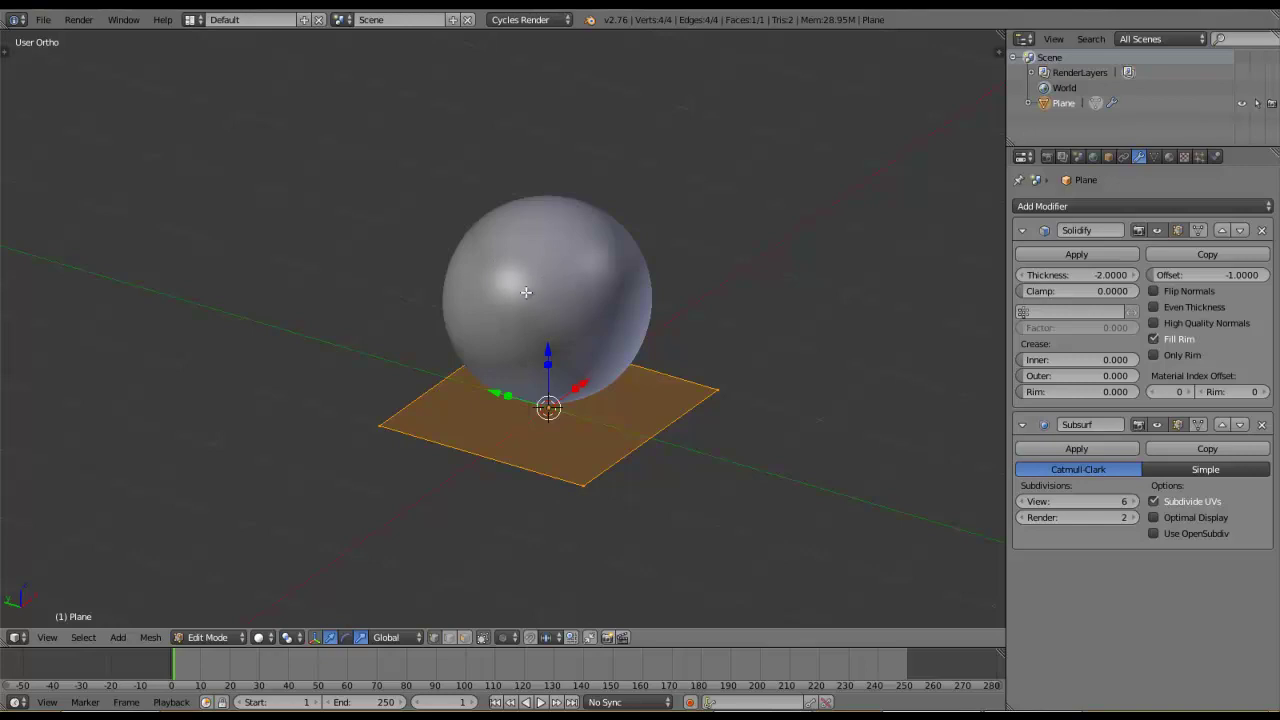
{"action": "key", "text": "g"}
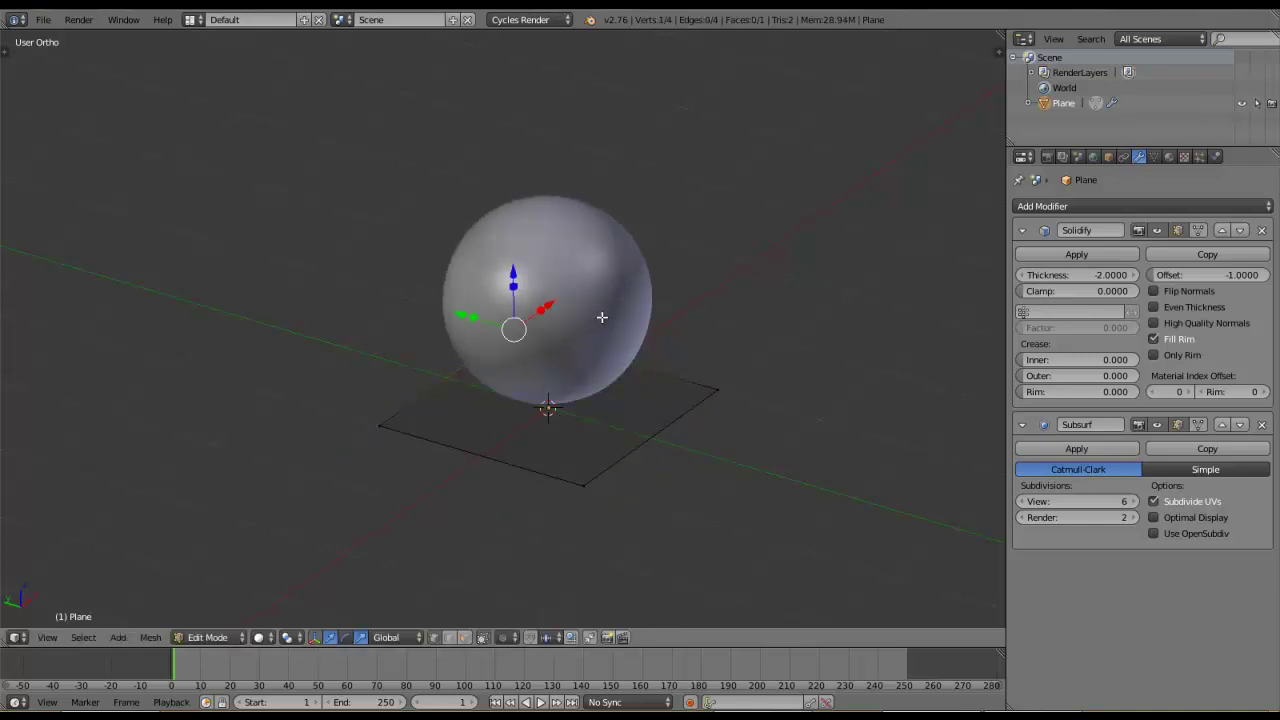
{"action": "right_click", "coordinate": [407, 420]}
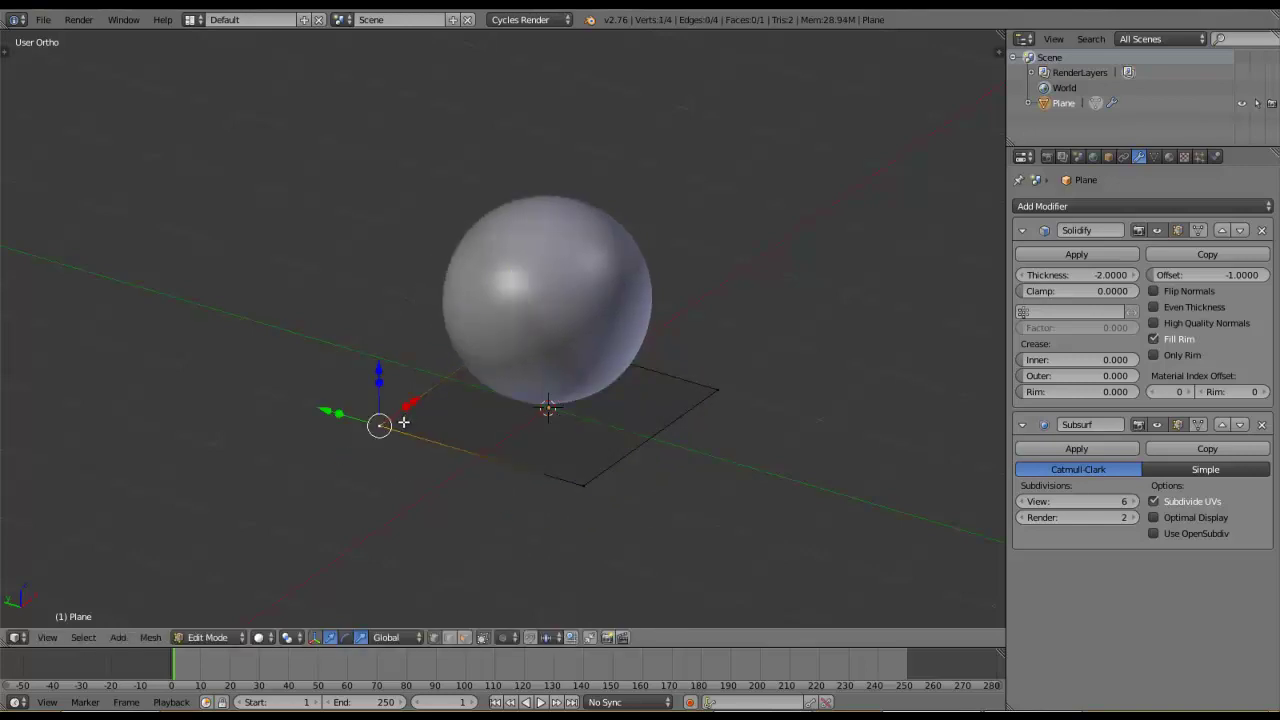
{"action": "key", "text": "g"}
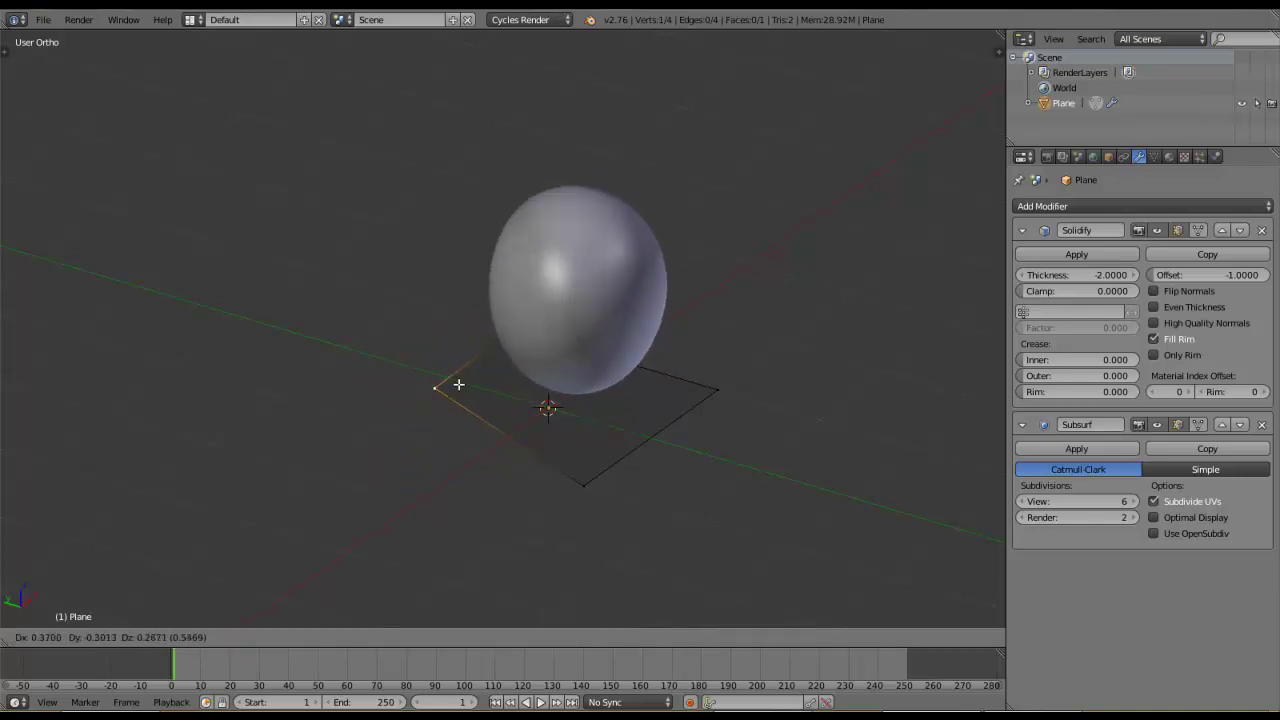
{"action": "key", "text": "Escape"}
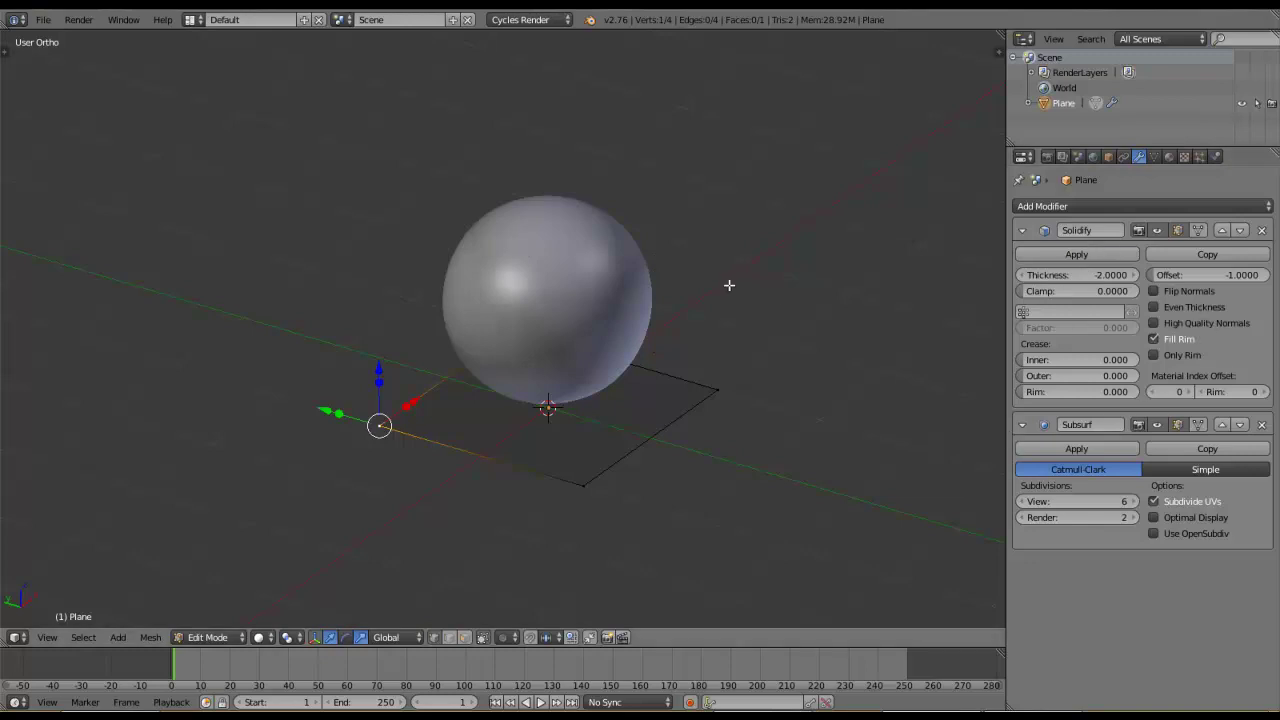
{"action": "key", "text": "Tab"}
{"action": "left_click", "coordinate": [657, 298]}
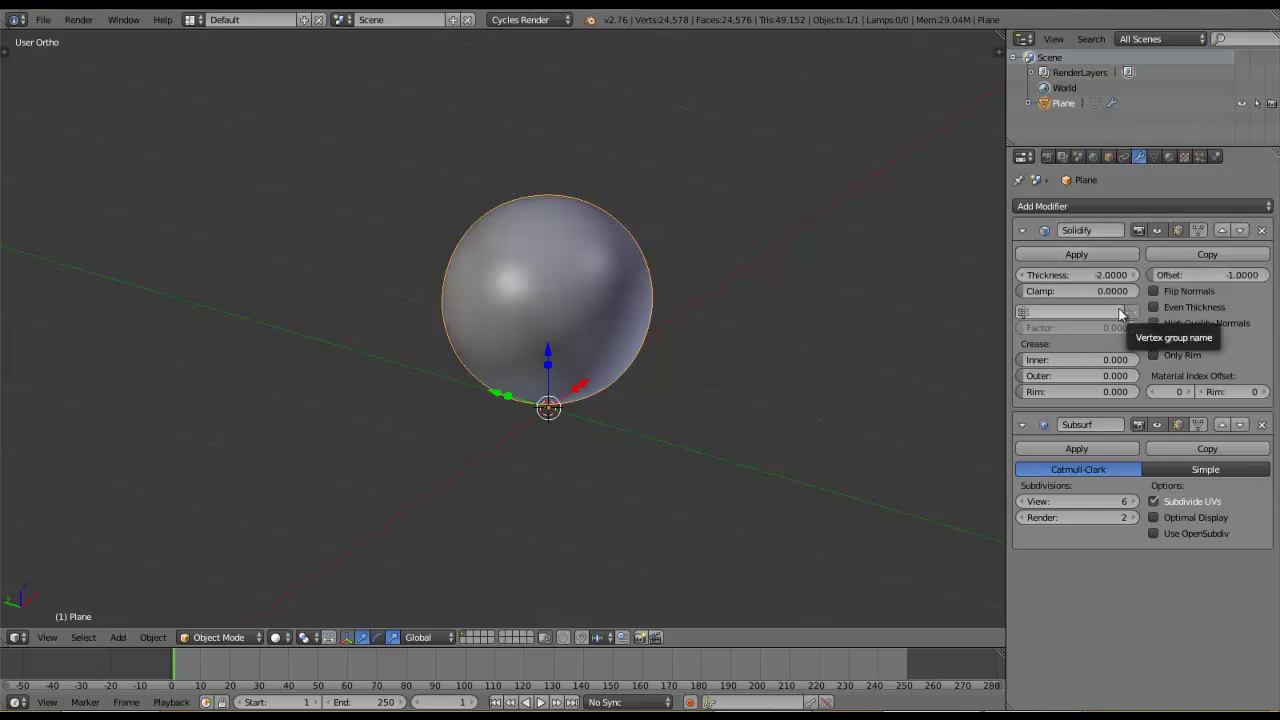
Apply the Solidify modifier and enter Edit Mode on the resulting 8-vertex box.
{"action": "left_click", "coordinate": [1069, 256]}
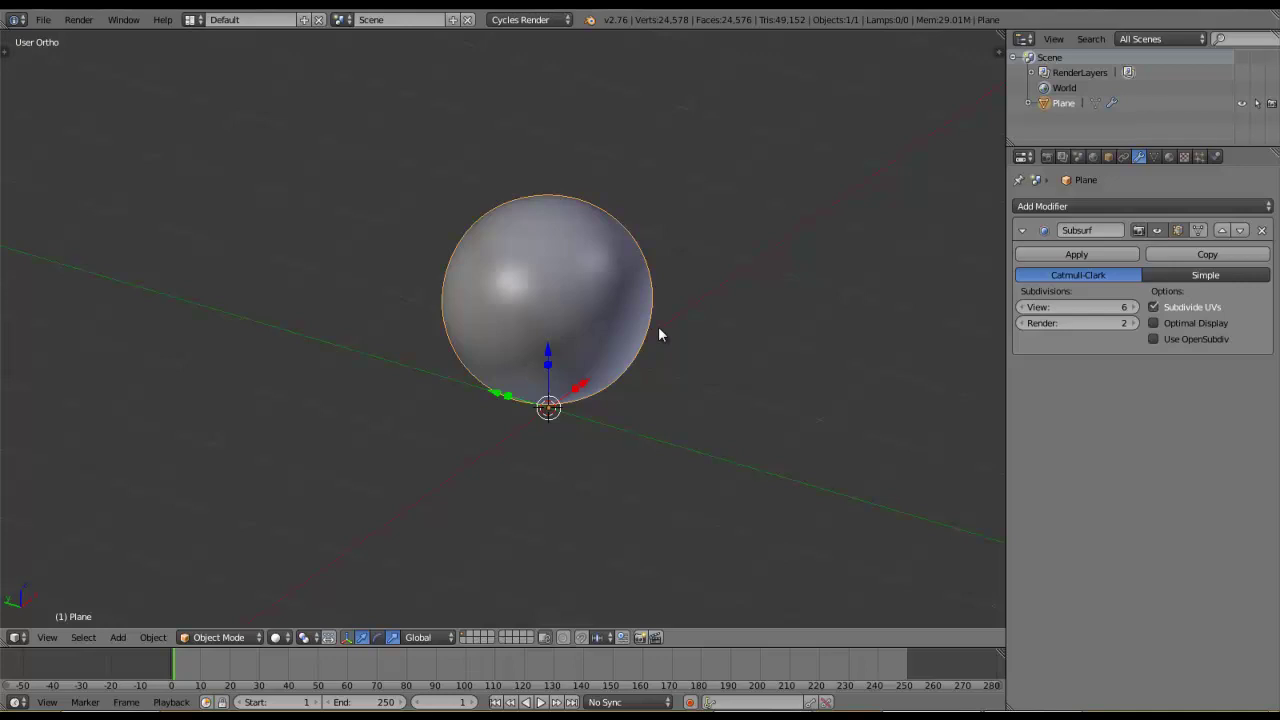
{"action": "key", "text": "Tab"}
{"action": "left_click", "coordinate": [750, 326]}
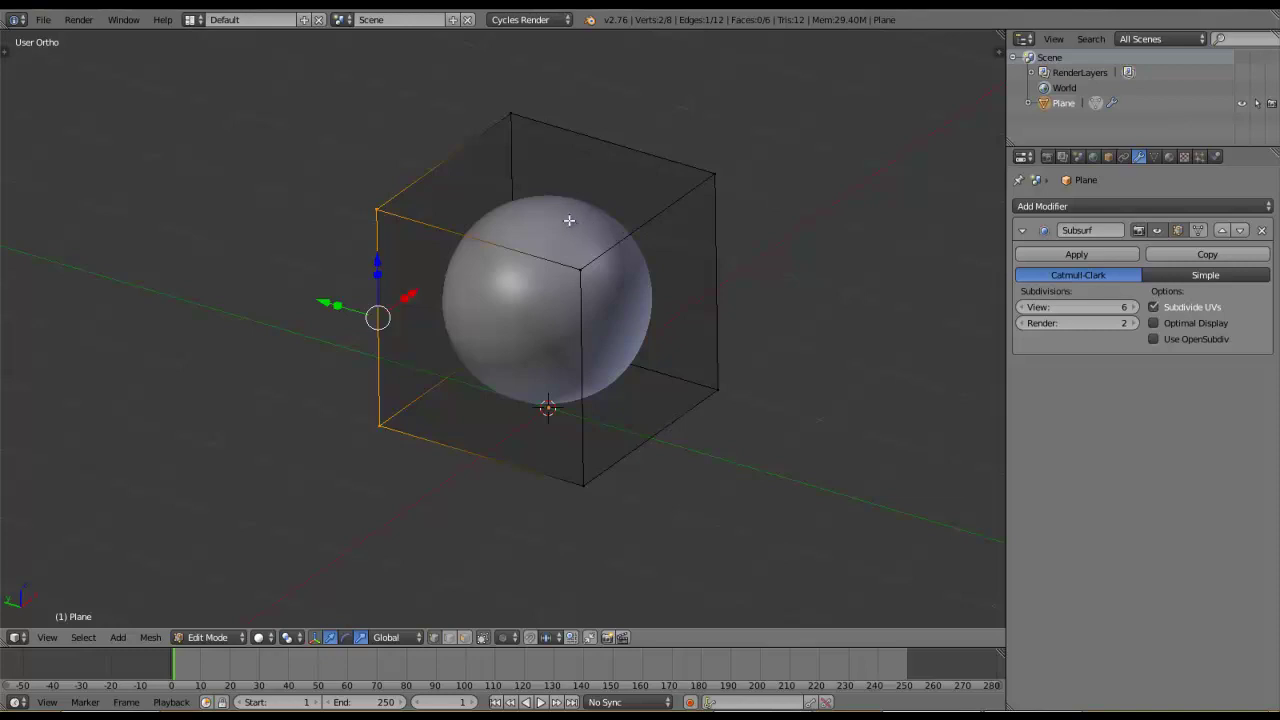
Inspect the box's corner vertices, start and cancel a move, then return to Object Mode.
{"action": "right_click", "coordinate": [376, 211]}
{"action": "right_click", "coordinate": [603, 267]}
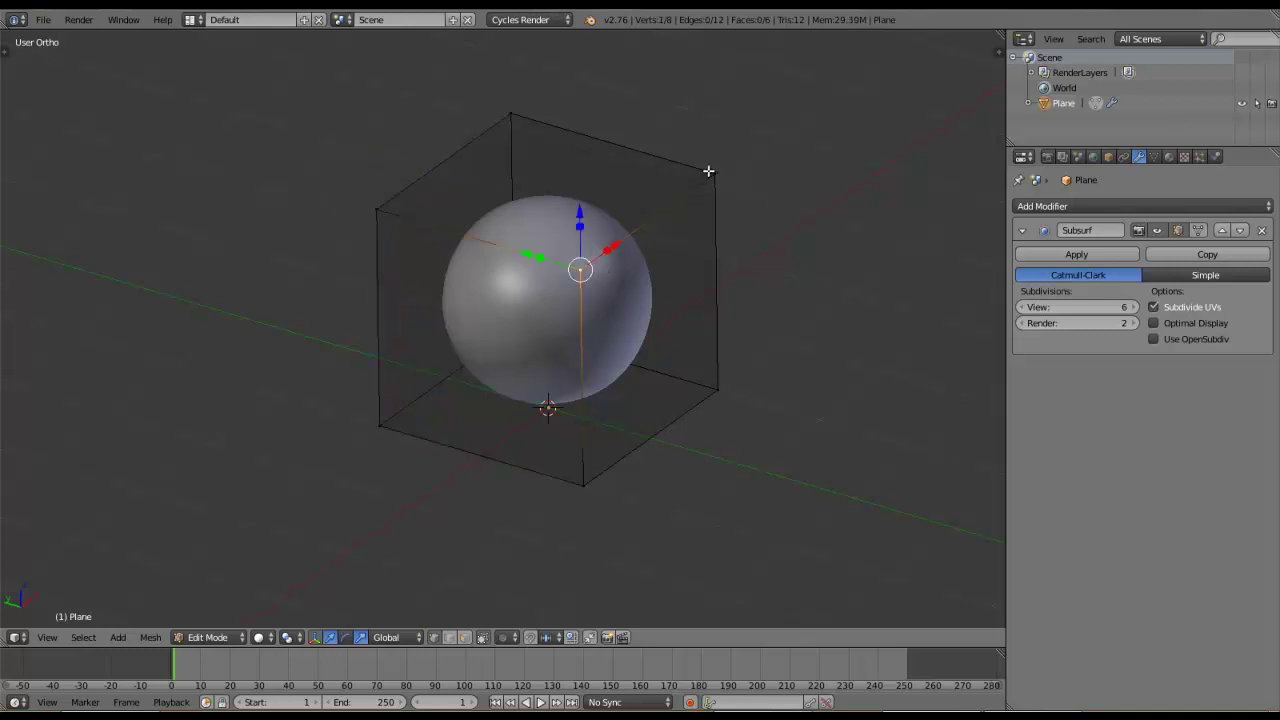
{"action": "right_click", "coordinate": [712, 175]}
{"action": "right_click", "coordinate": [511, 118]}
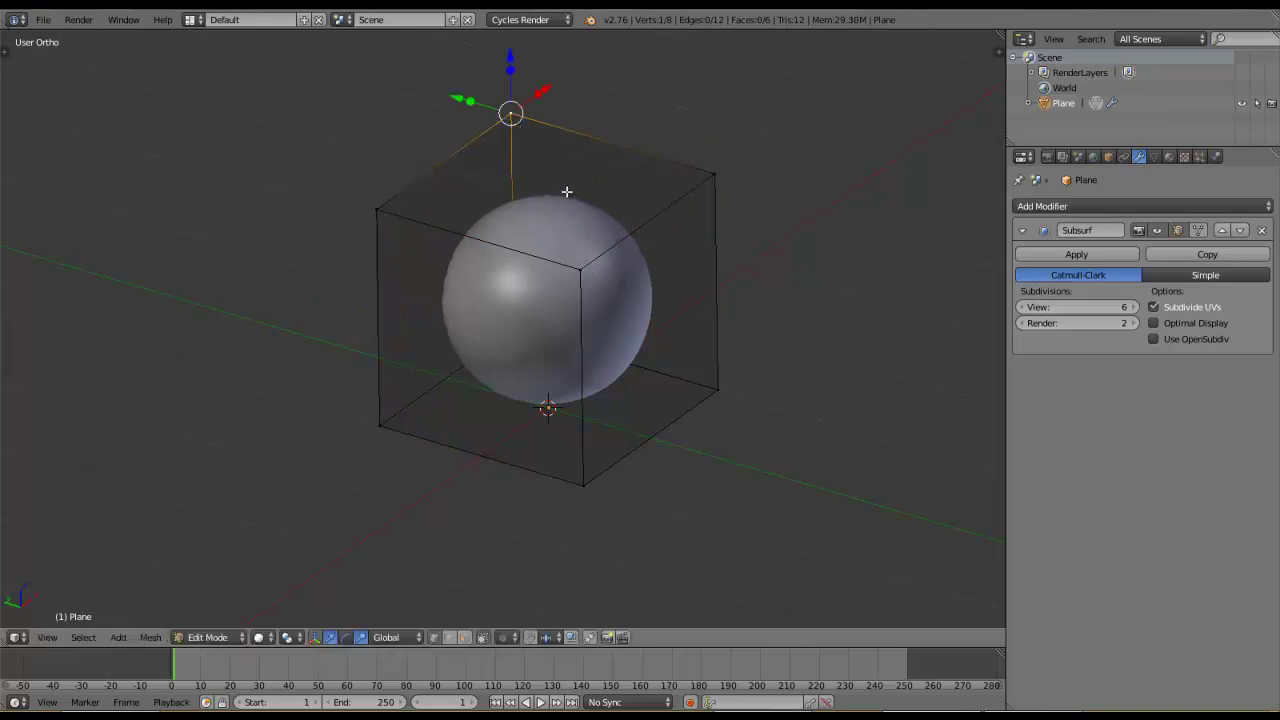
{"action": "right_click", "coordinate": [594, 256]}
{"action": "key", "text": "g"}
{"action": "right_click", "coordinate": [639, 236]}
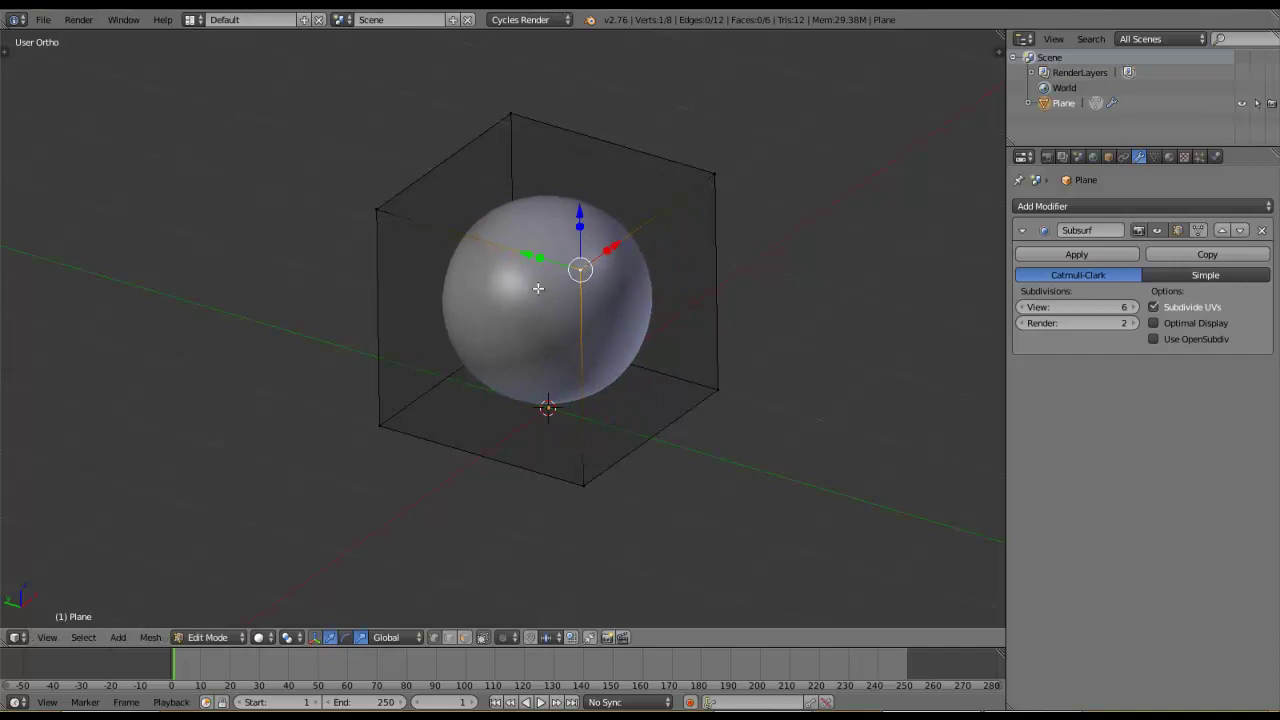
{"action": "key", "text": "Tab"}
{"action": "left_click", "coordinate": [577, 310]}
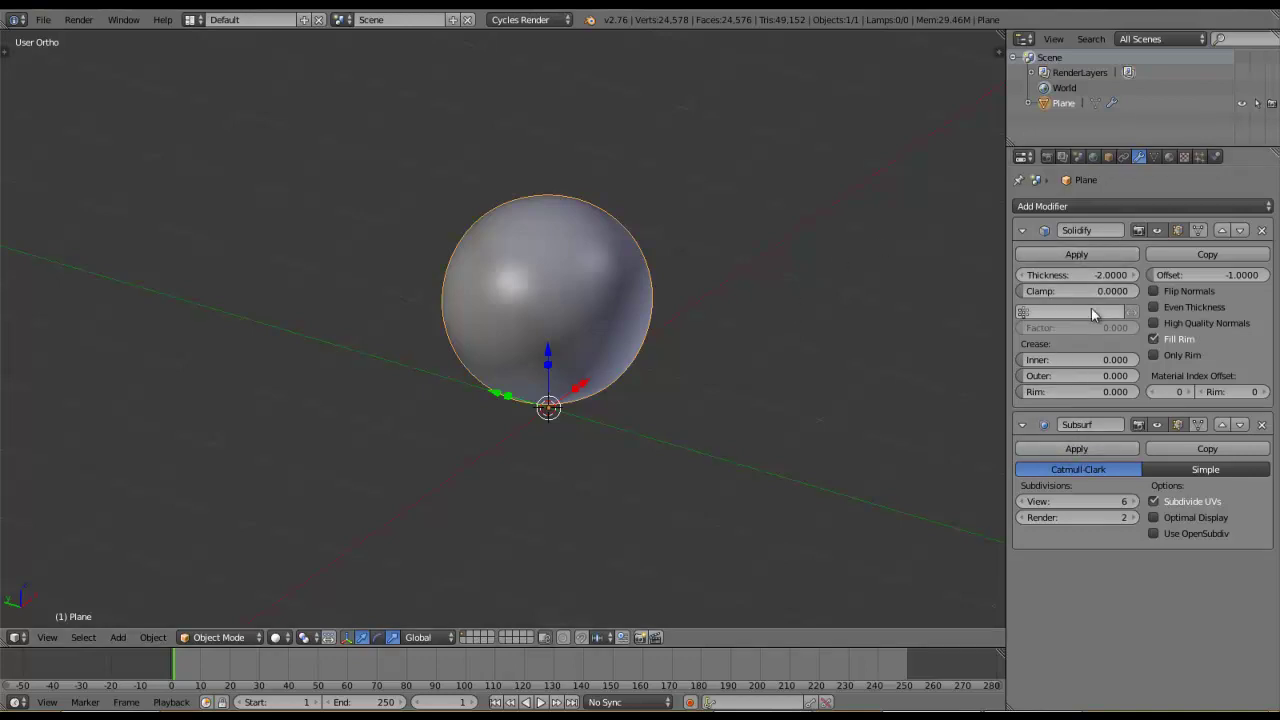
Apply the second-placed Subsurf modifier, leaving only Solidify and a cylinder shape.
{"action": "left_click", "coordinate": [1075, 450]}
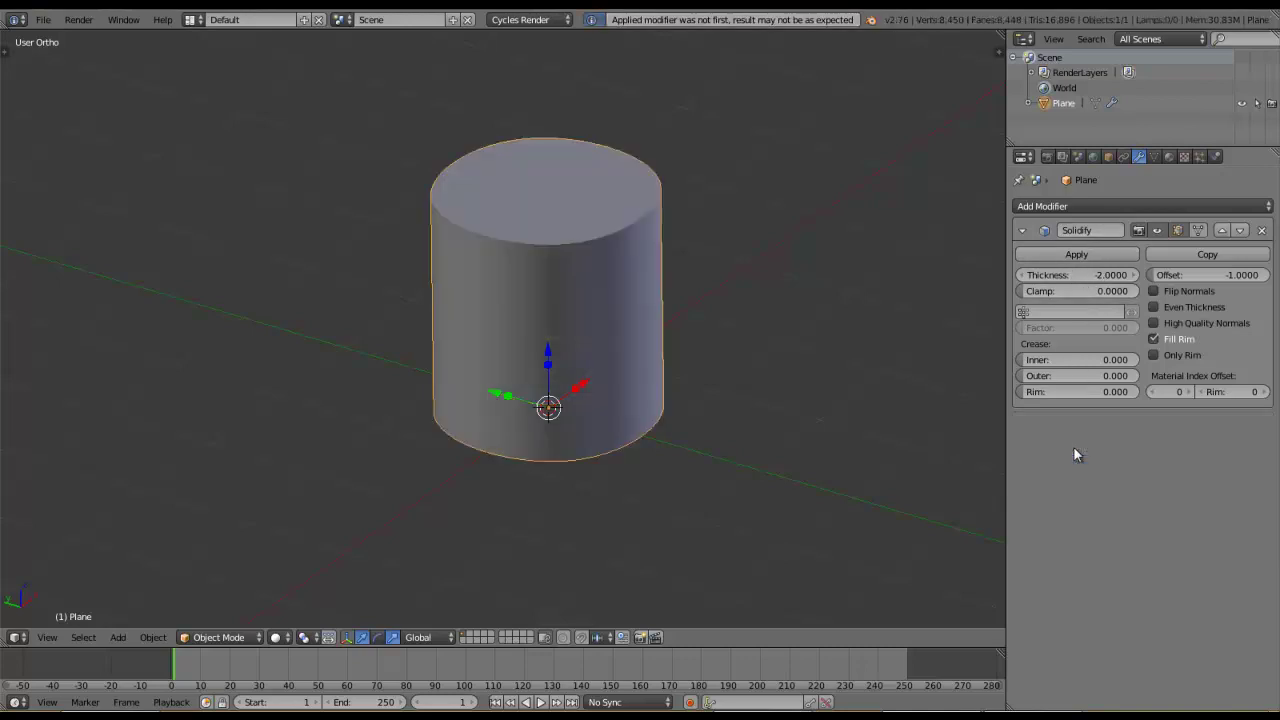